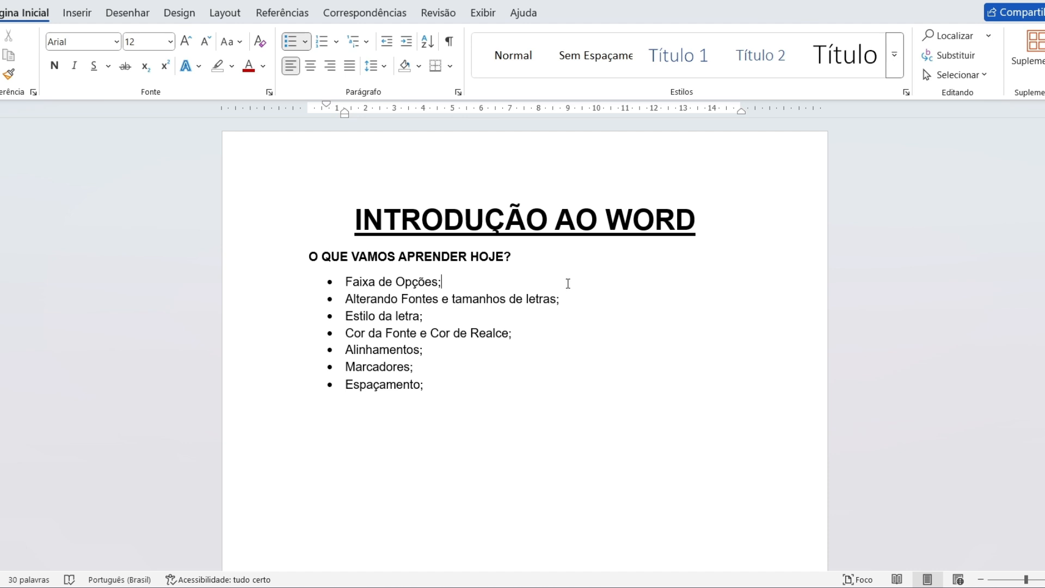
left_click(442, 283)
triple_click(441, 287)
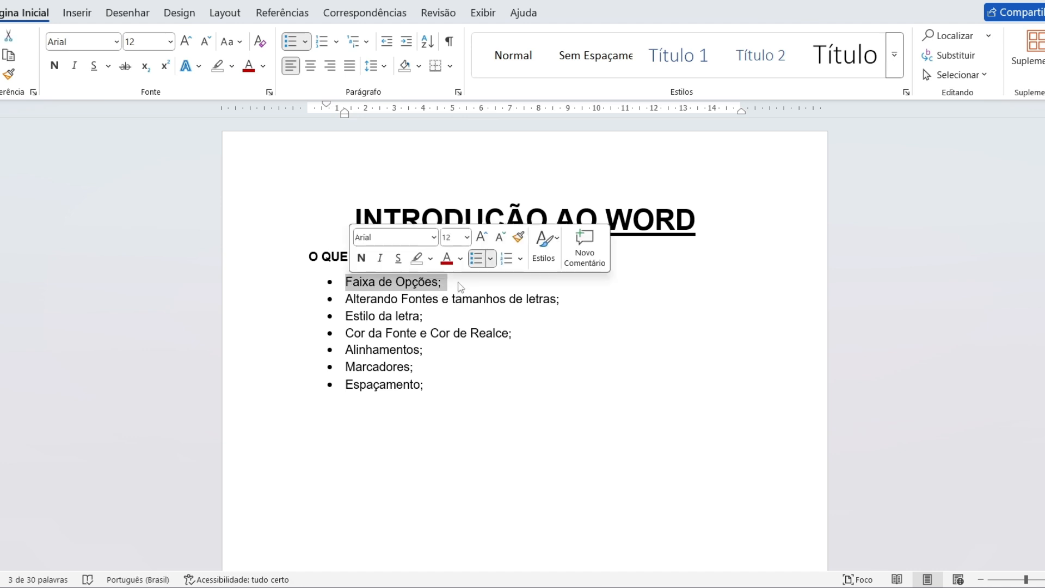
left_click(460, 287)
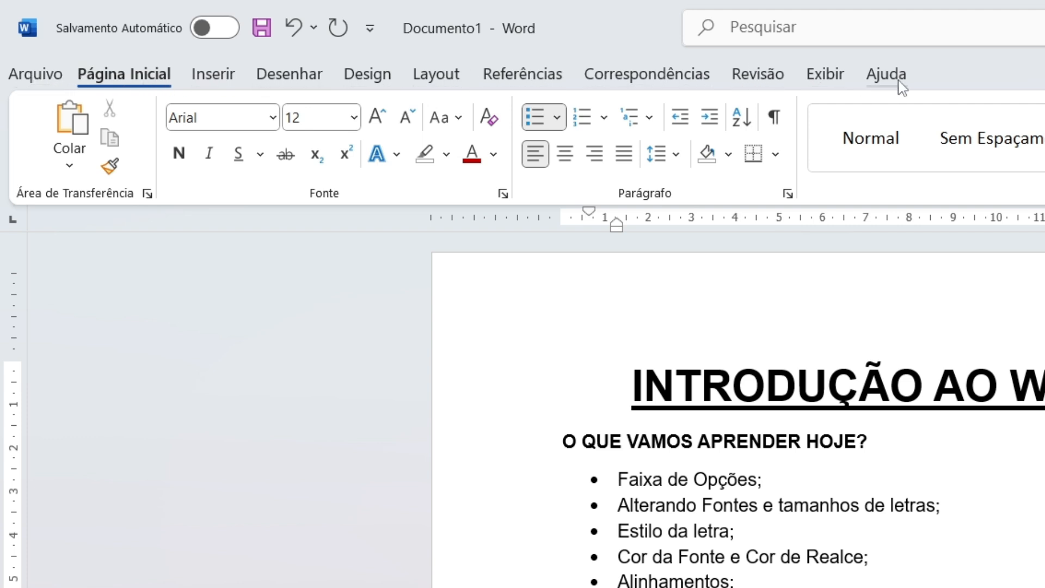
- Examine the file start page and the available commands for inserting, drawing, design, layout and references
left_click(24, 79)
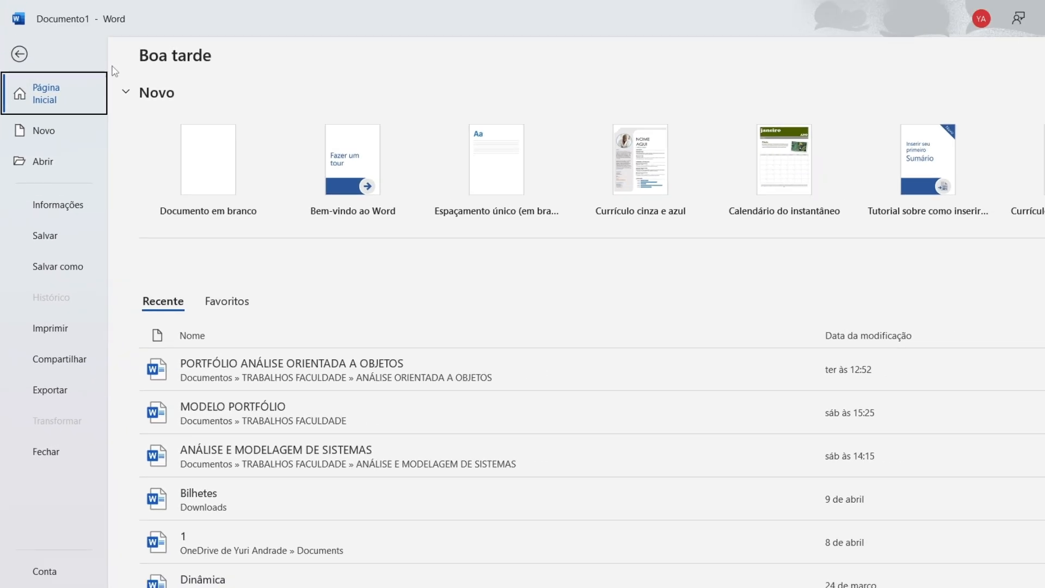
left_click(19, 54)
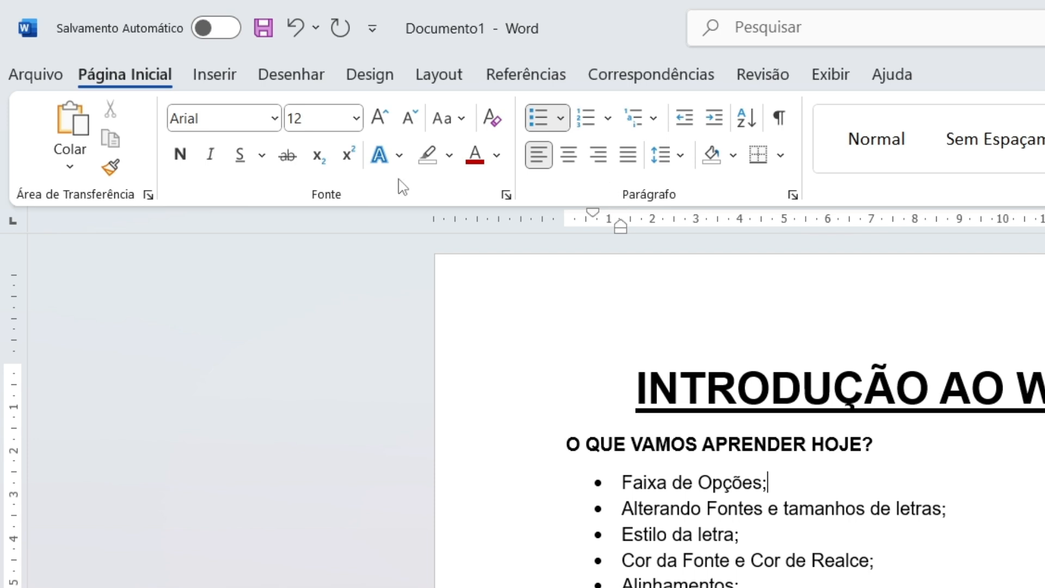
left_click(224, 82)
left_click(288, 77)
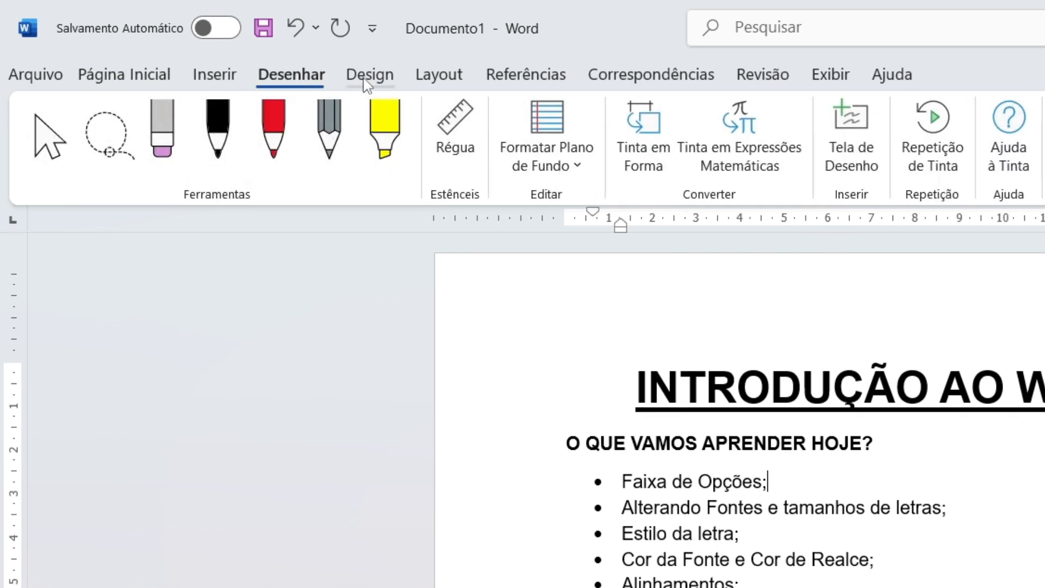
left_click(366, 83)
left_click(439, 82)
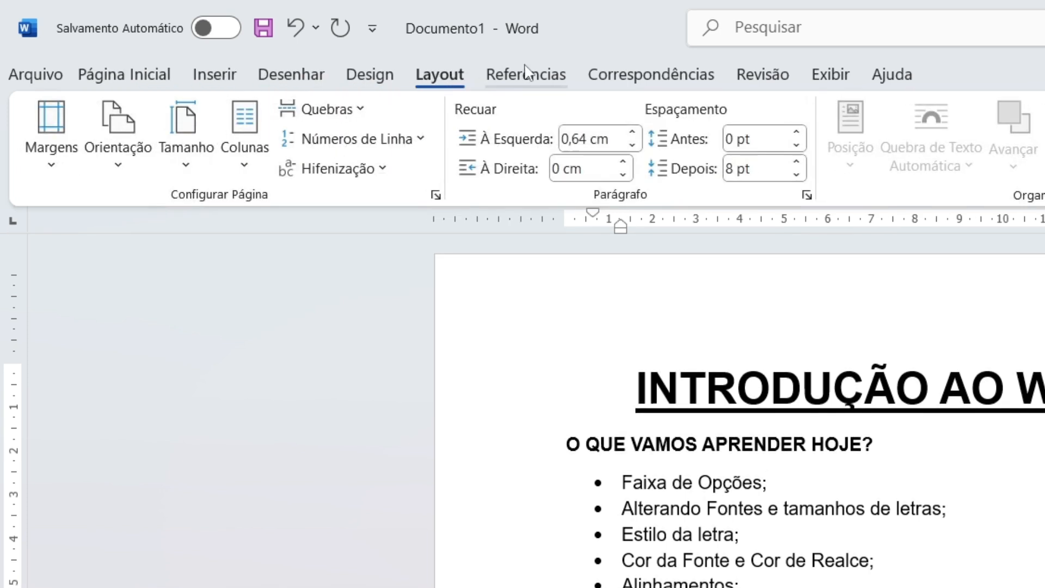
left_click(526, 75)
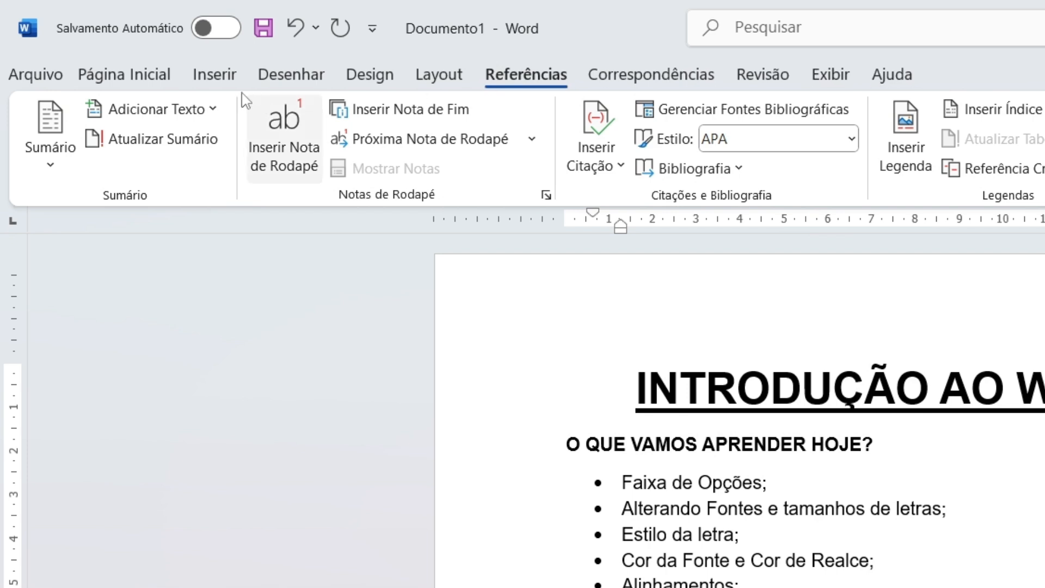
left_click(129, 73)
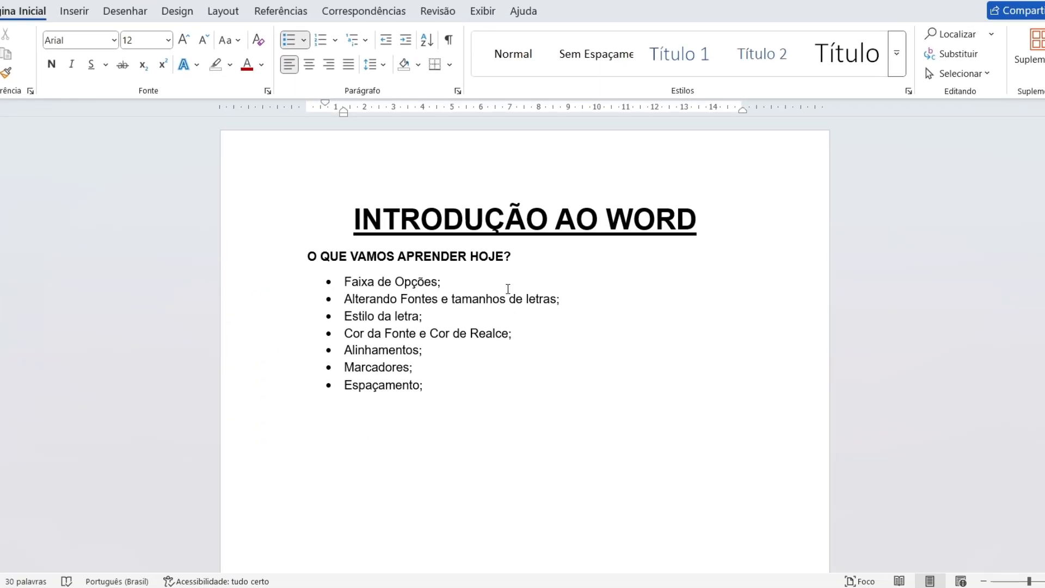
left_click_drag(344, 299, 567, 305)
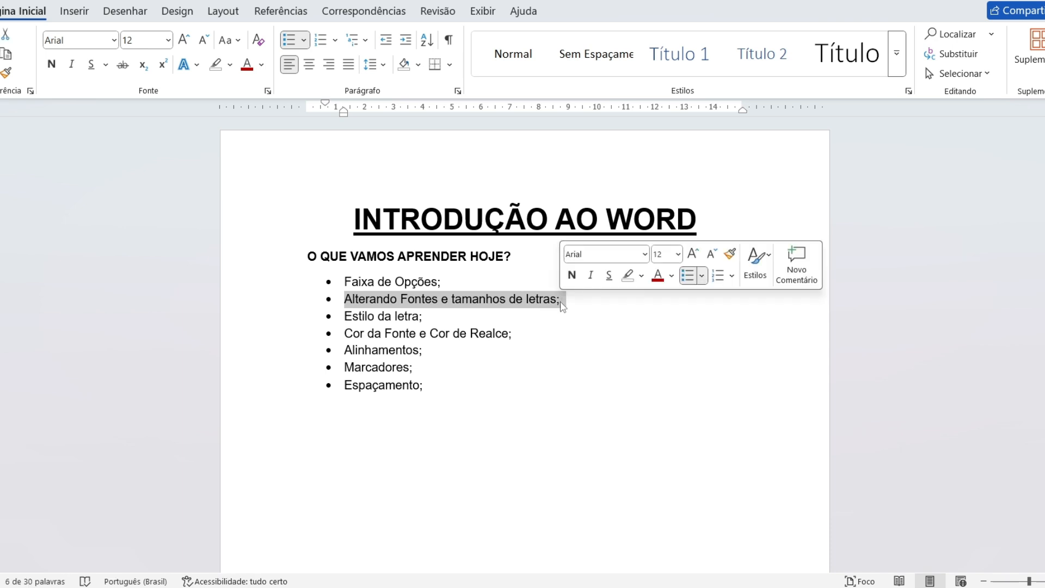
left_click(569, 301)
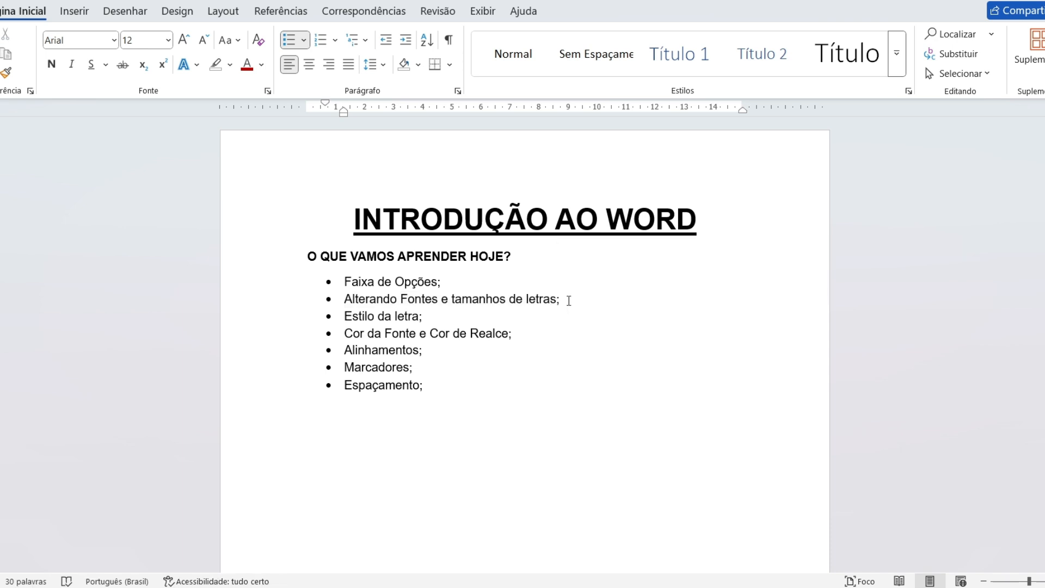
- Create a new blank document and fill it with sample text using =rand(3,3)
key("ctrl+n")
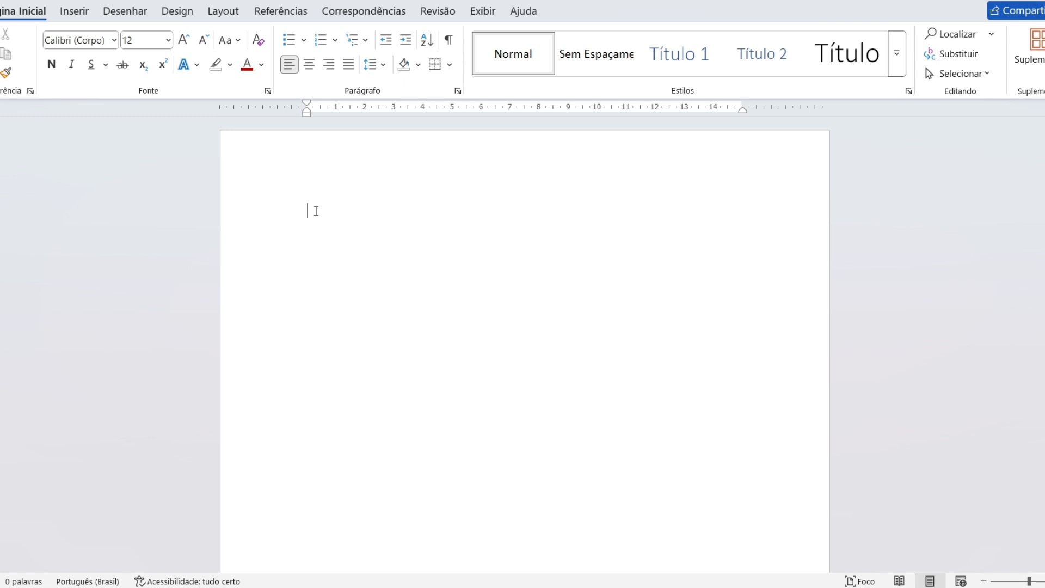
type("=r")
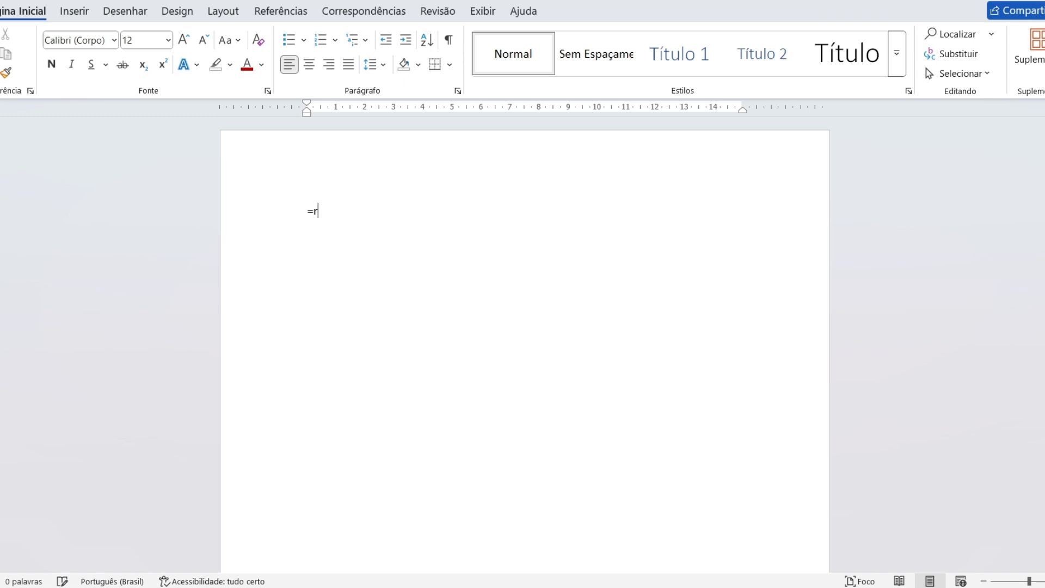
type("and(3,")
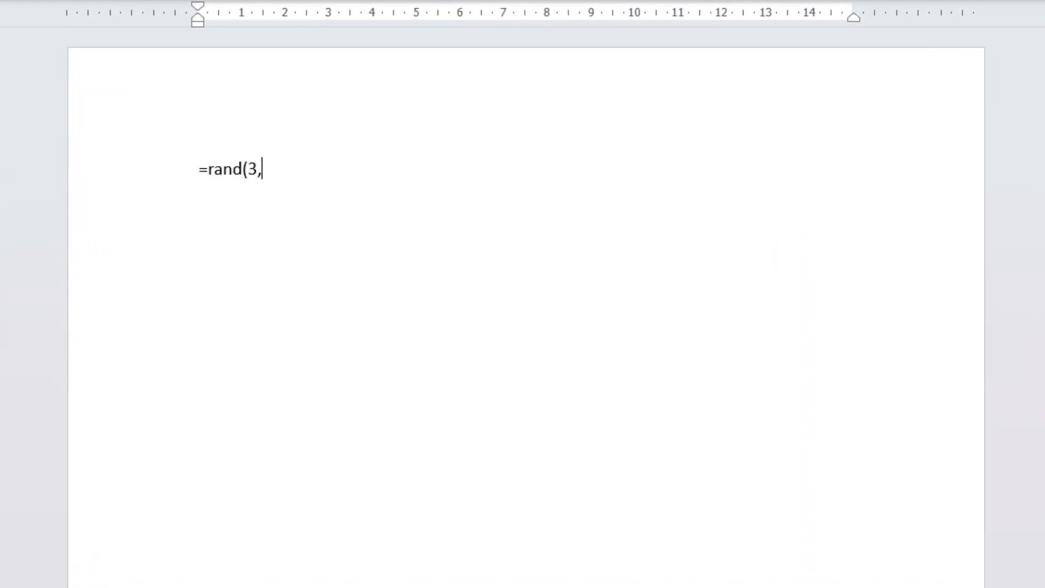
type("3)")
key("Return")
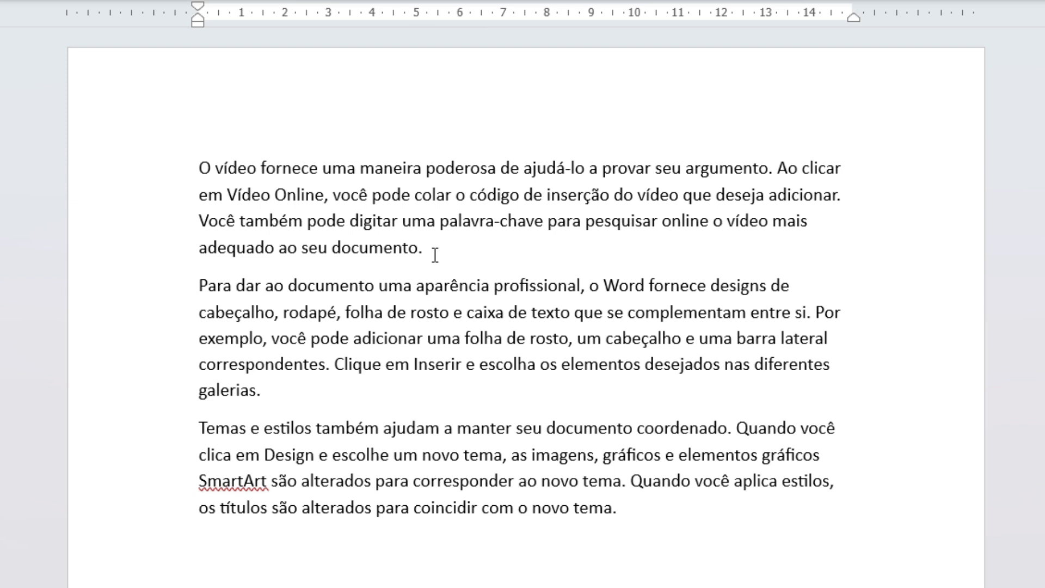
- Change the font of the first paragraph to Arial
left_click_drag(424, 250, 201, 172)
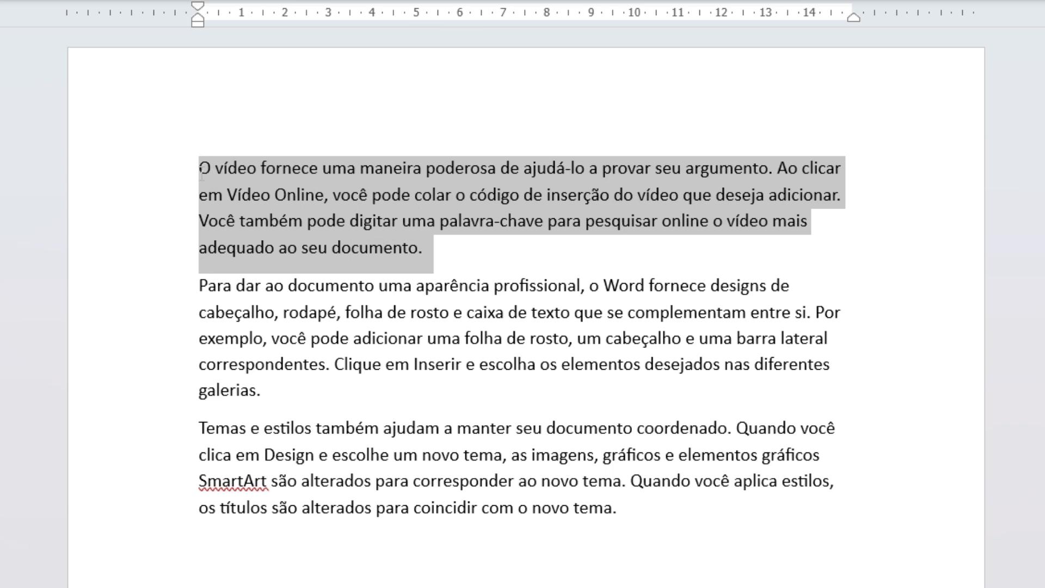
left_click(509, 253)
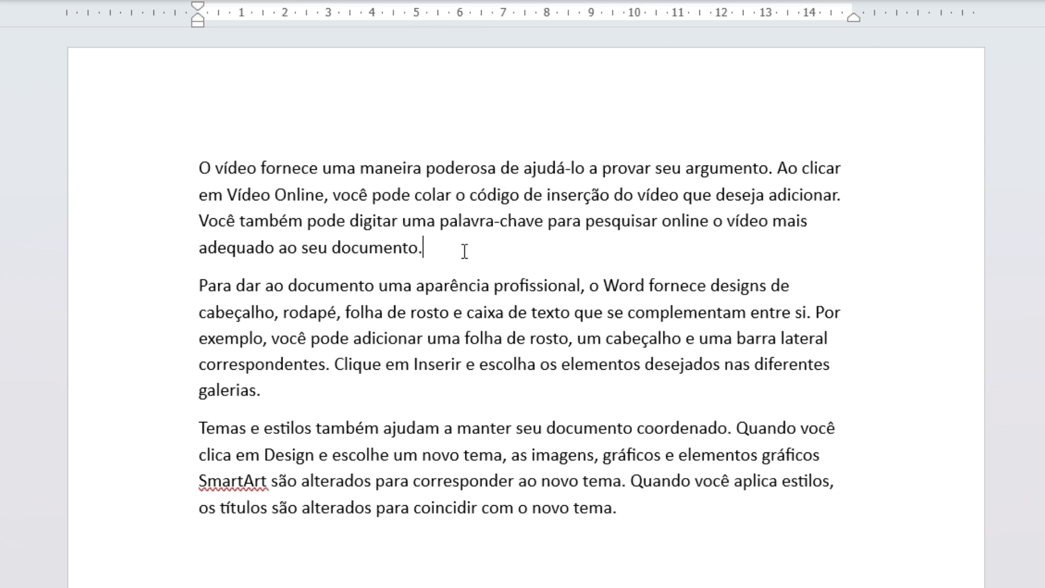
left_click_drag(464, 251, 196, 164)
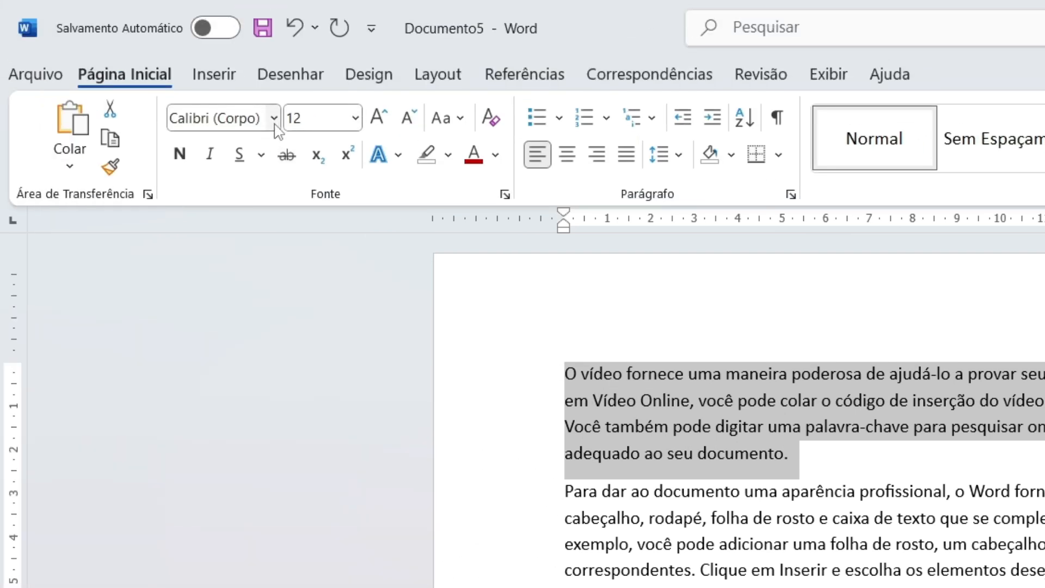
left_click(274, 119)
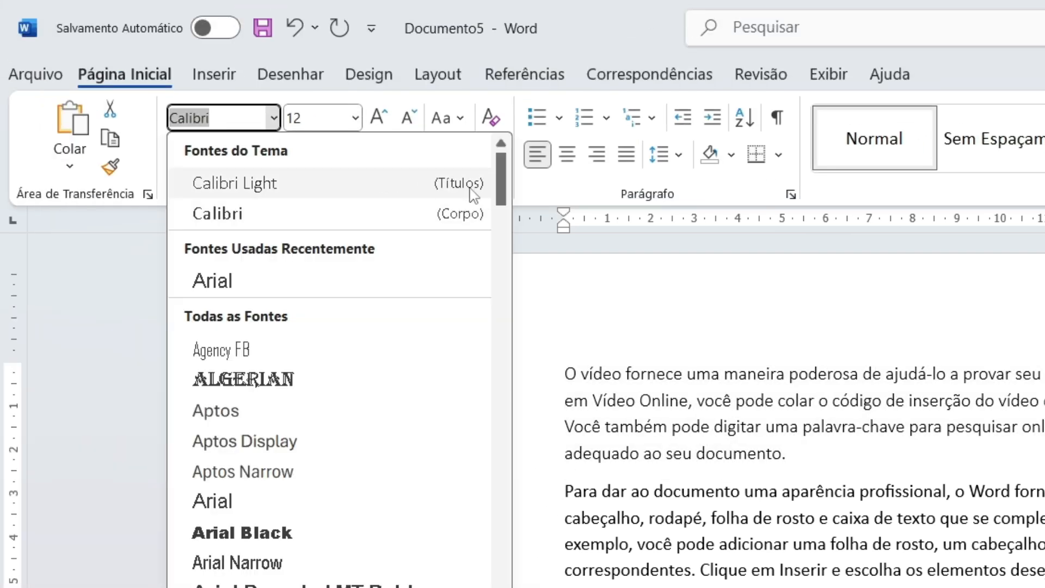
mouse_move(498, 196)
left_mouse_down()
mouse_move(497, 311)
mouse_move(478, 403)
mouse_move(479, 587)
mouse_move(493, 544)
mouse_move(496, 175)
left_mouse_up()
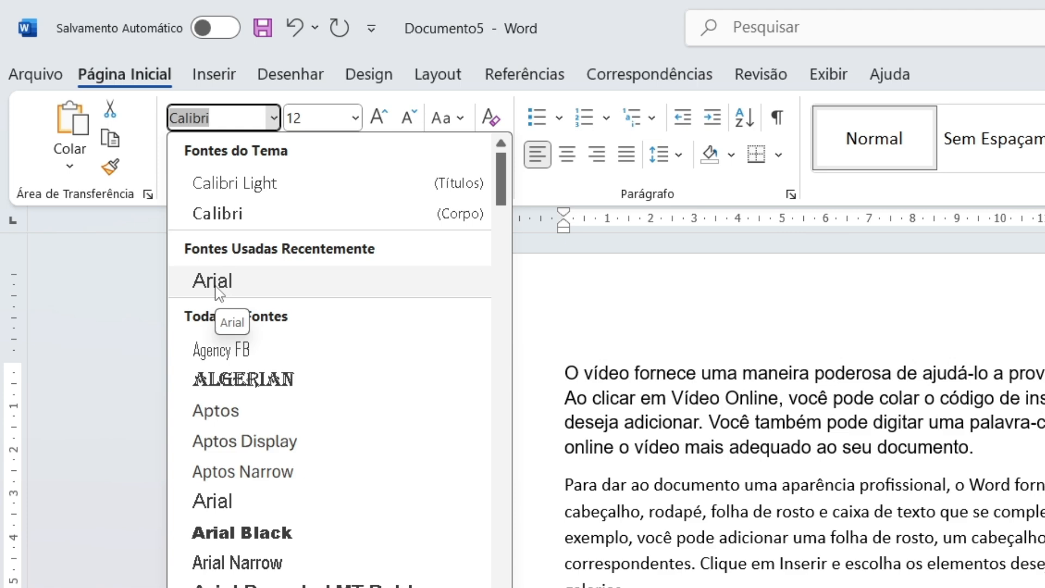
left_click(216, 287)
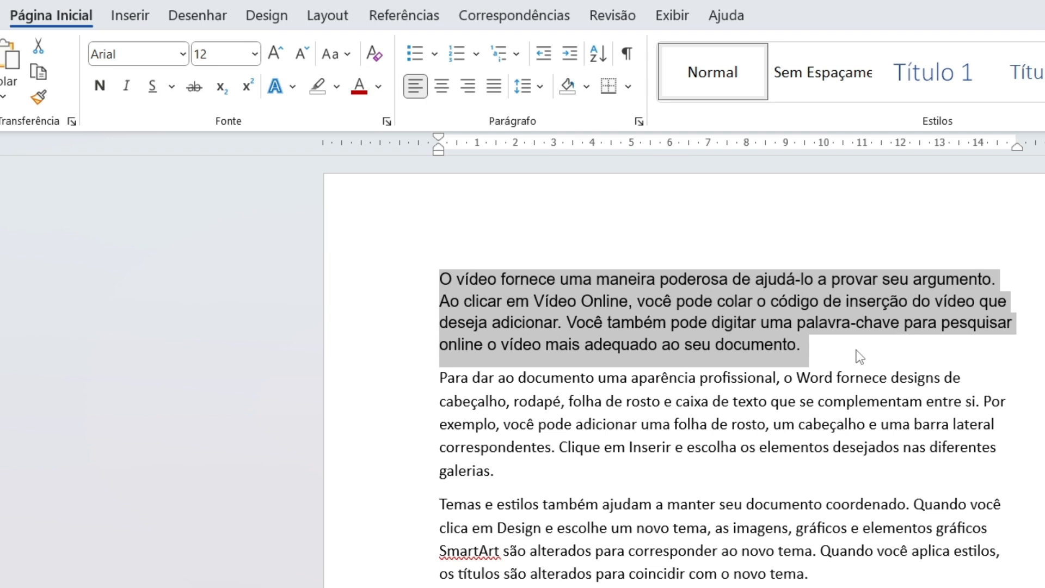
left_click(1041, 461)
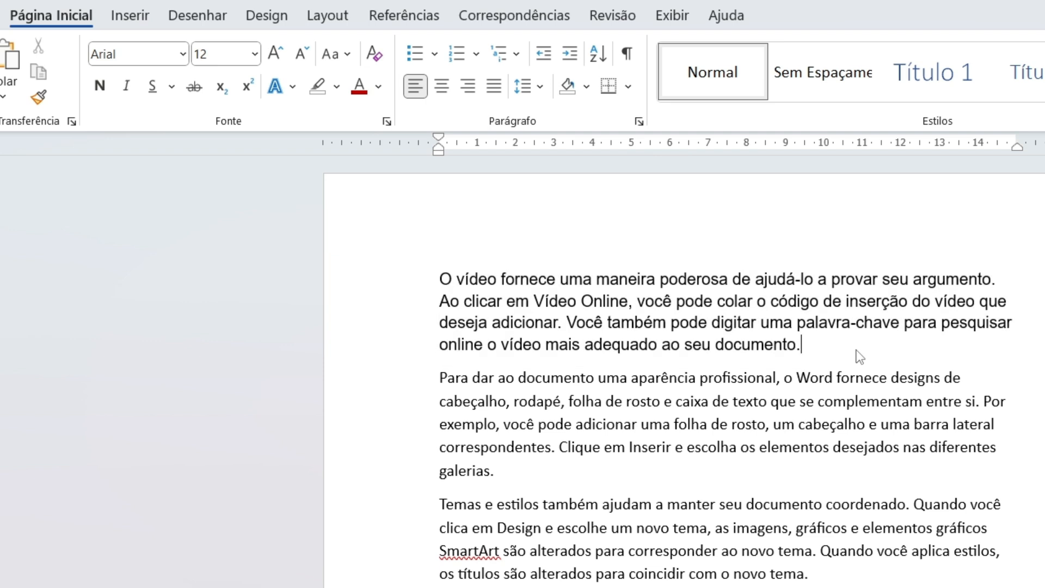
- Set the font size of the first paragraph to 14
left_click_drag(804, 345, 442, 279)
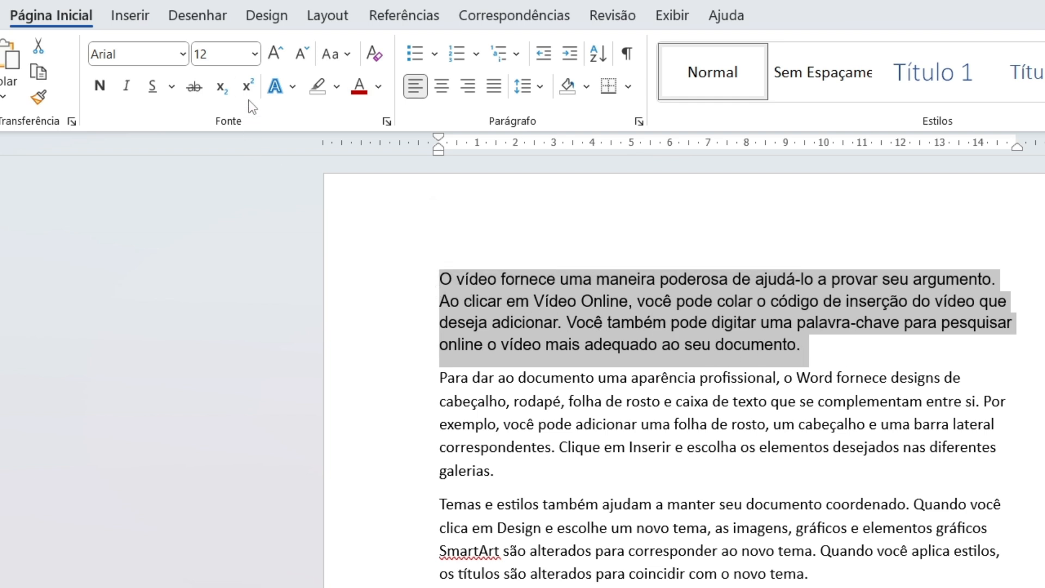
left_click(254, 54)
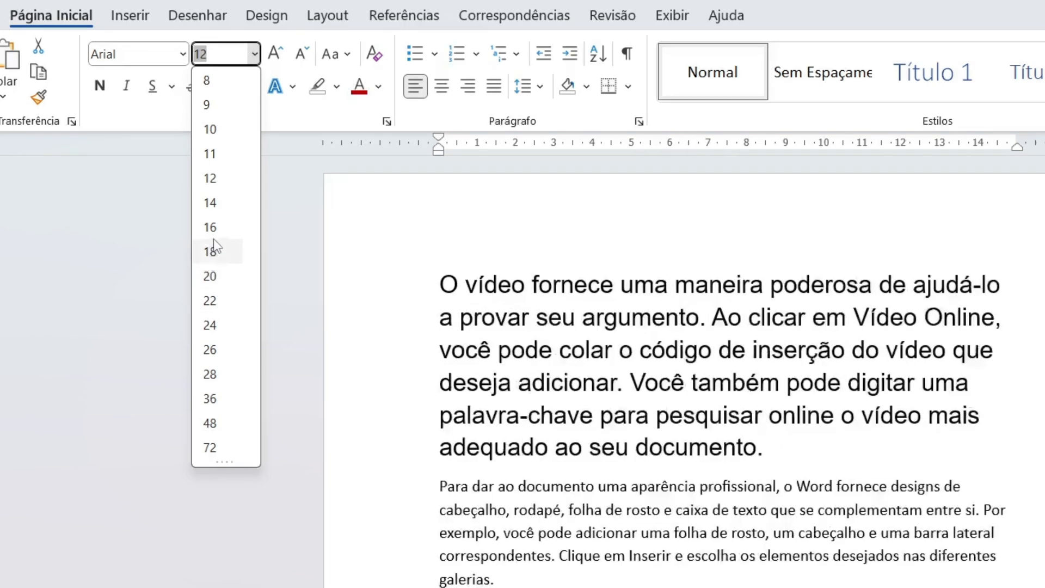
key("Escape")
type("14")
key("Return")
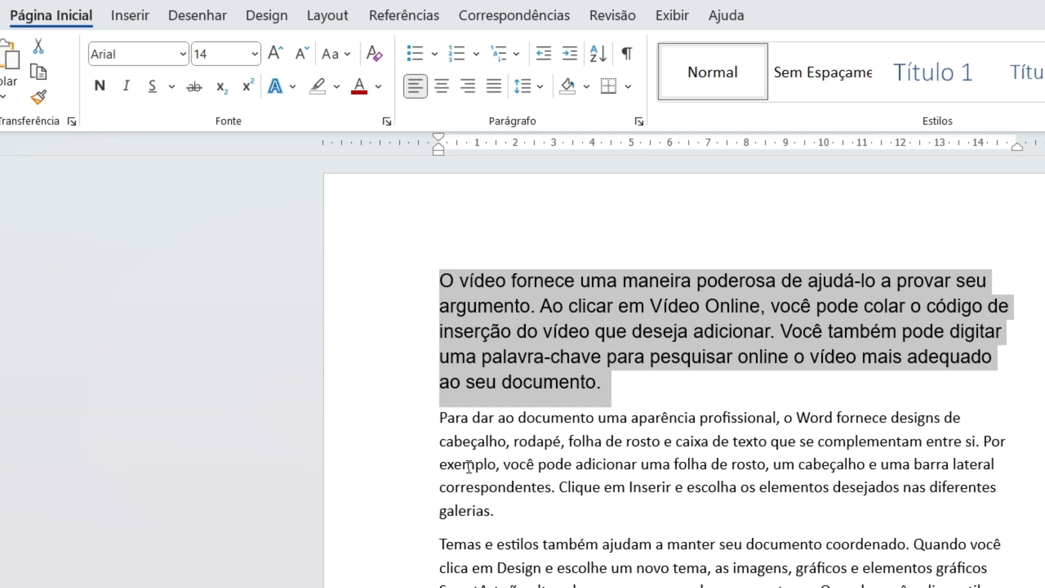
- Step the first paragraph's font size up to 16, down to 12 and back up to 14
left_click(276, 57)
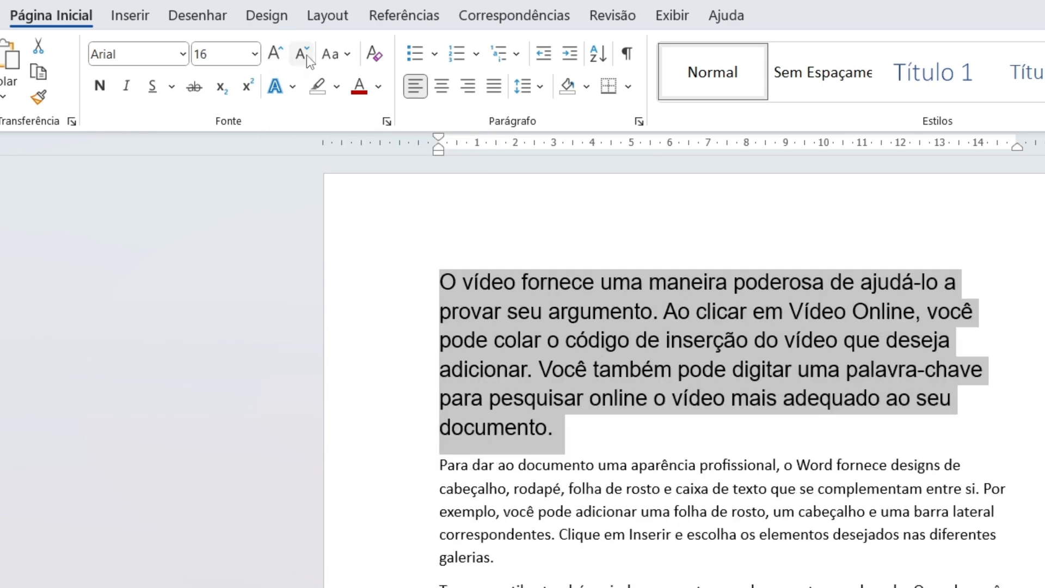
left_click(301, 55)
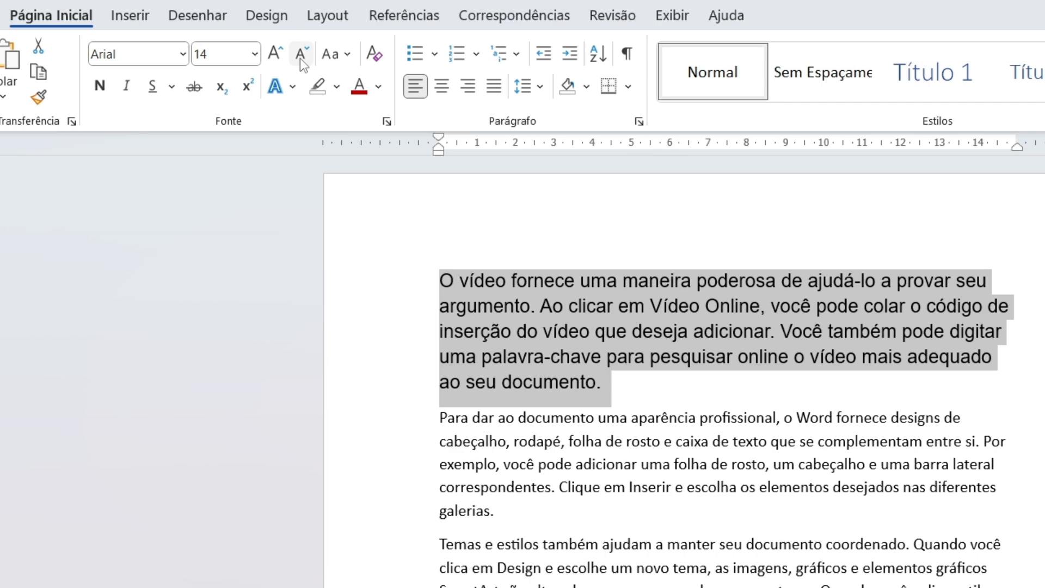
left_click(299, 58)
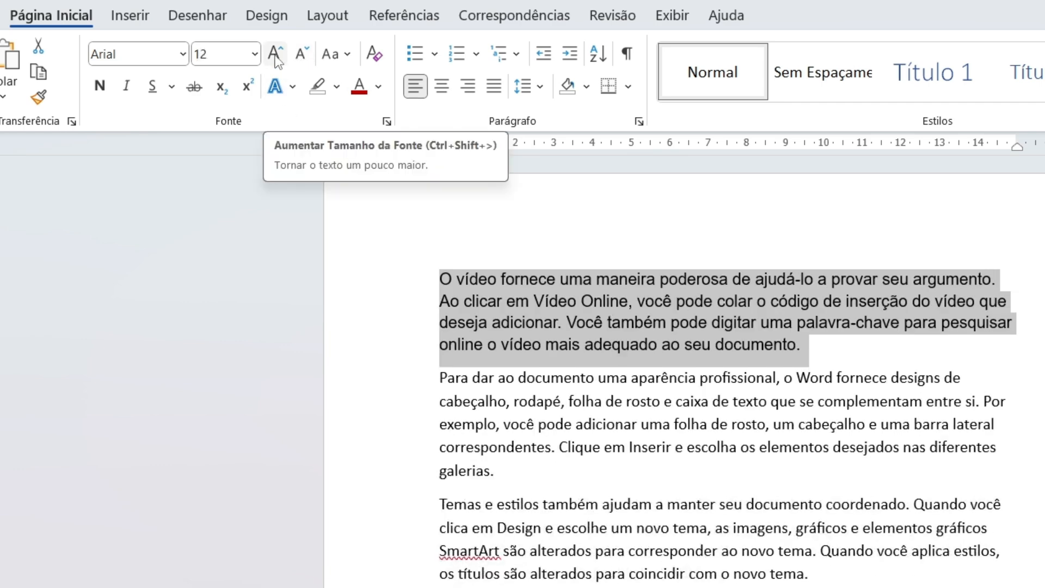
left_click(275, 55)
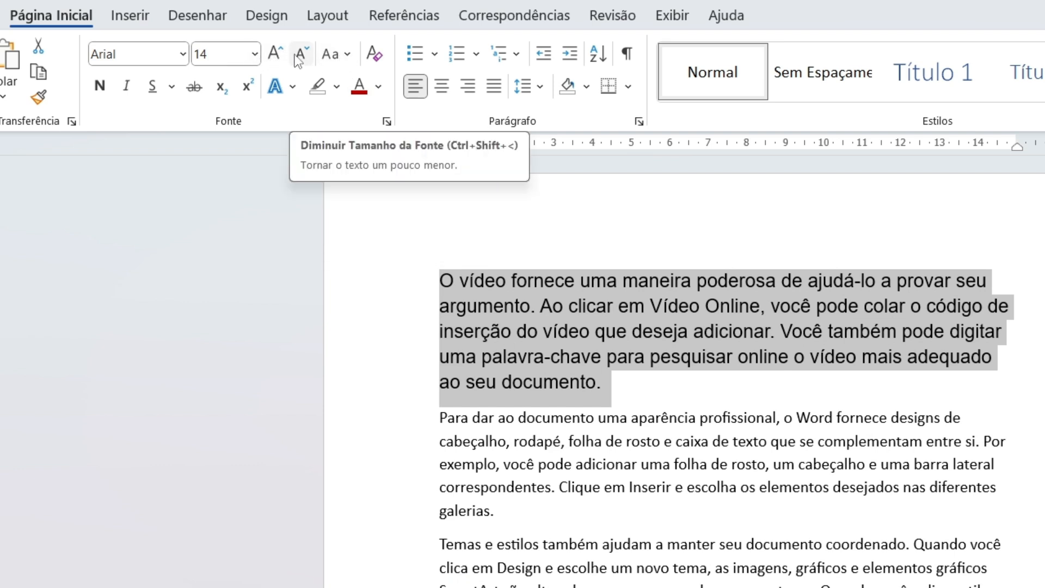
- Try lowercase, uppercase, capitalize-each-word and toggle-case on the first paragraph in turn
left_click(348, 54)
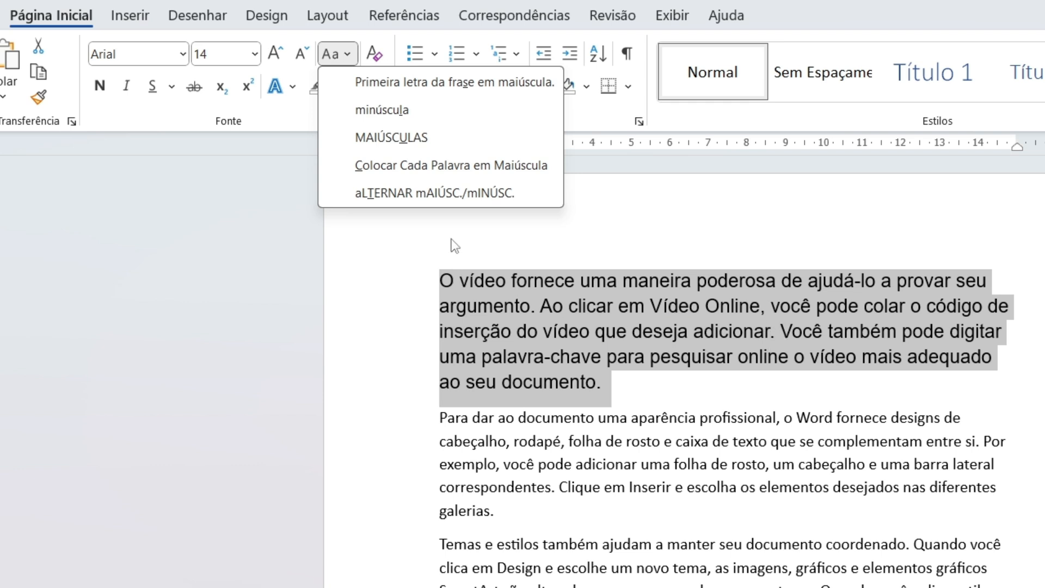
left_click(403, 112)
left_click(346, 55)
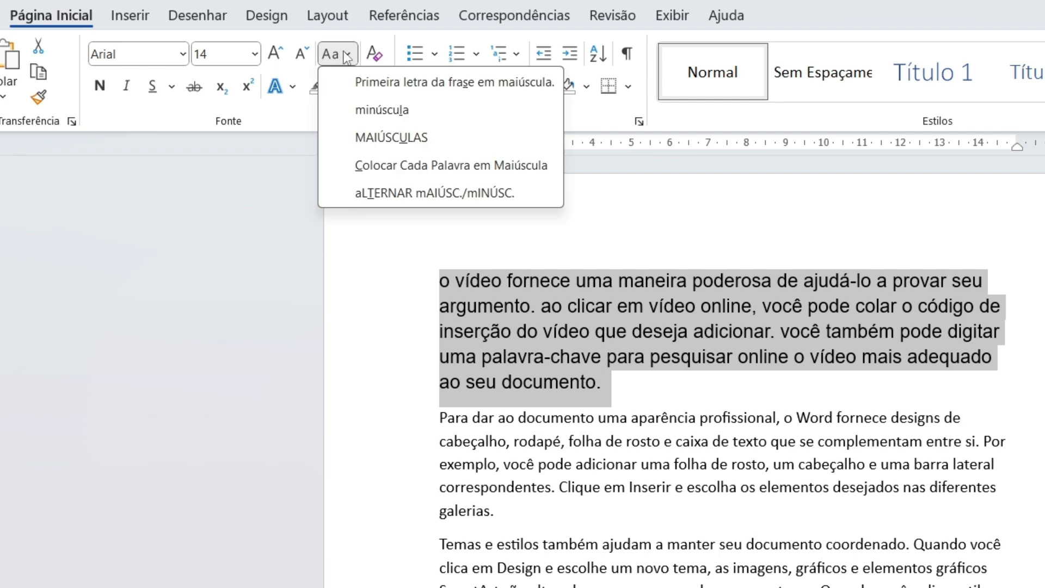
left_click(391, 138)
left_click(347, 53)
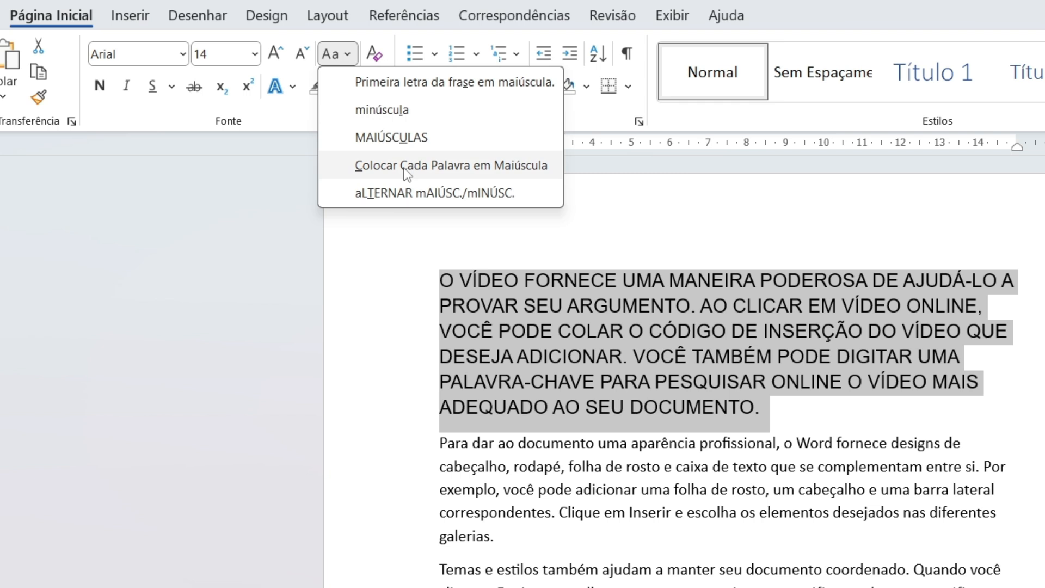
left_click(406, 173)
left_click(348, 55)
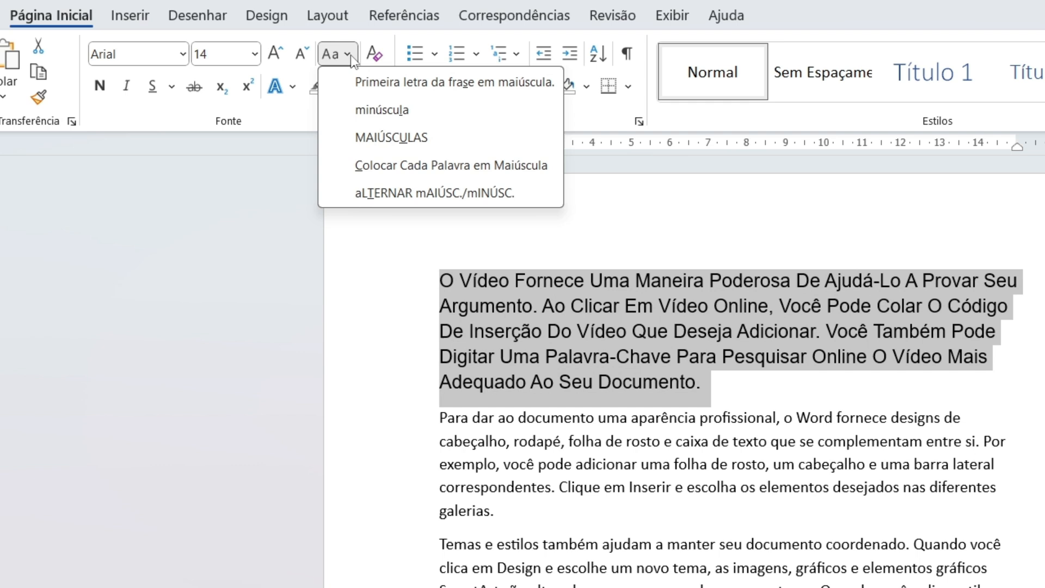
left_click(374, 194)
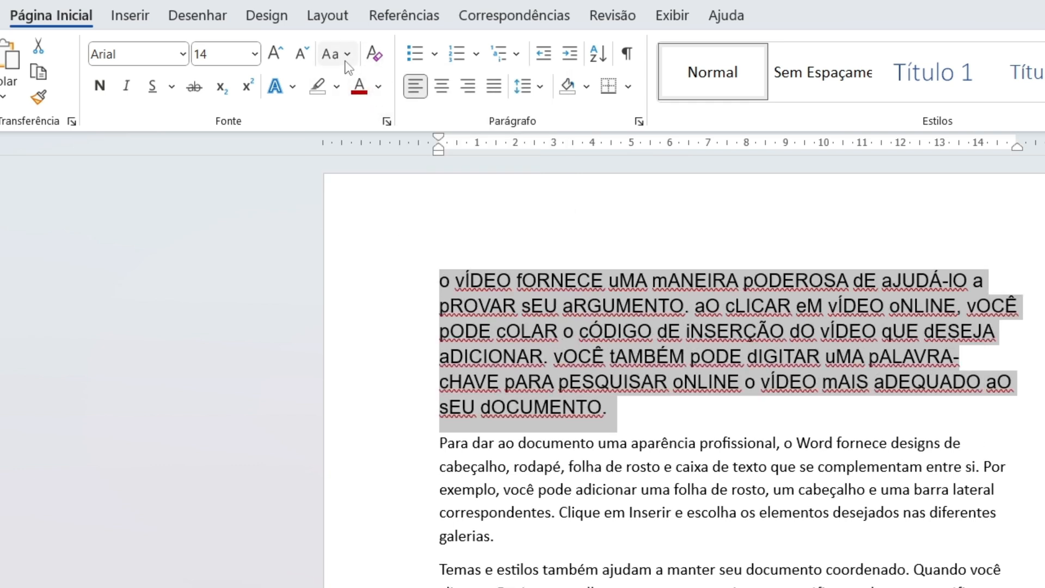
- Cycle the letter case of the first paragraph through uppercase back to normal sentence capitalization
left_click(333, 54)
left_click(636, 416)
key("shift+F3")
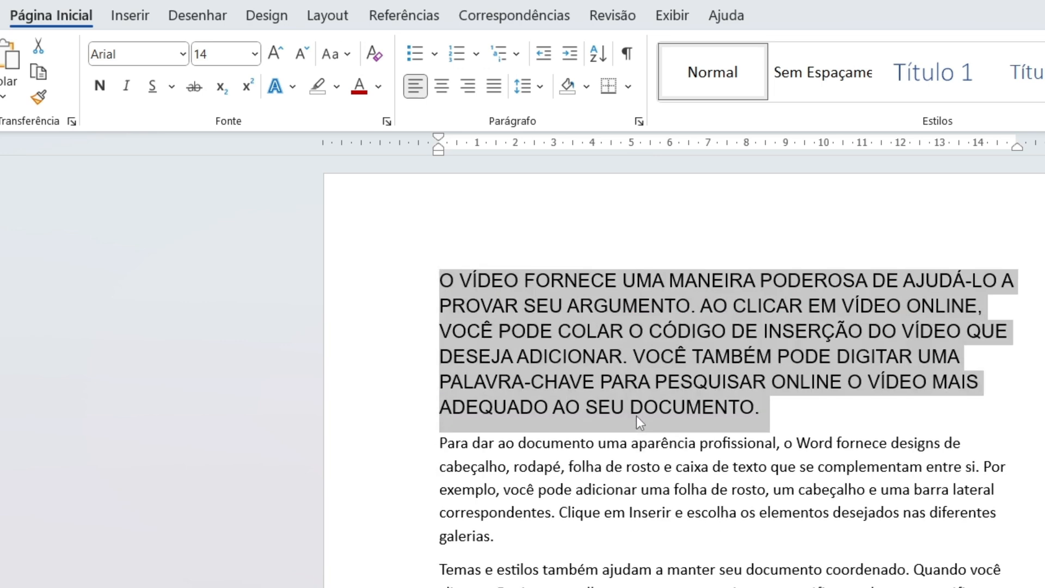
key("shift+F3")
key("shift+F3")
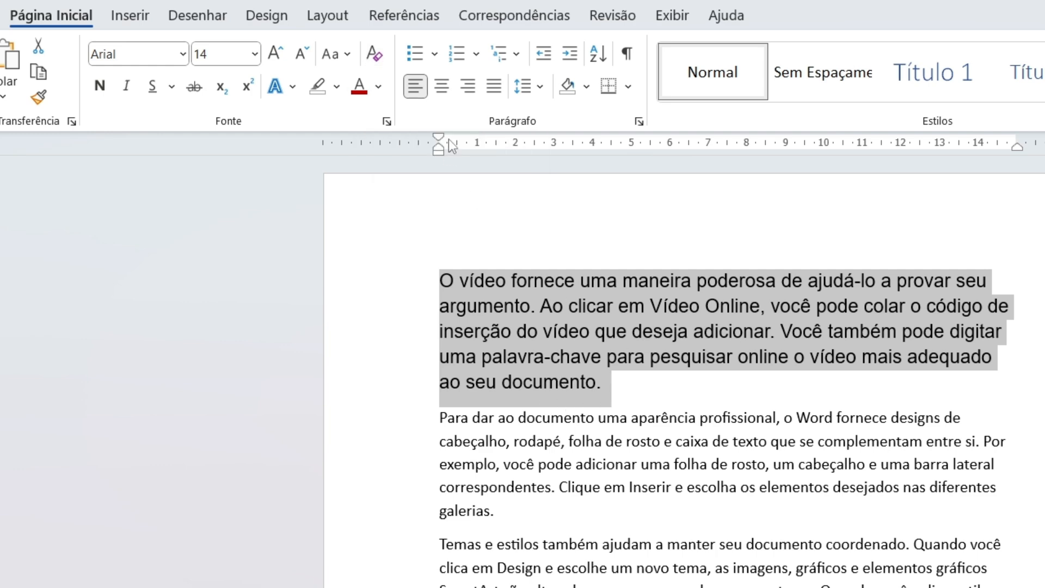
- Clear all formatting from the first paragraph
left_click(374, 55)
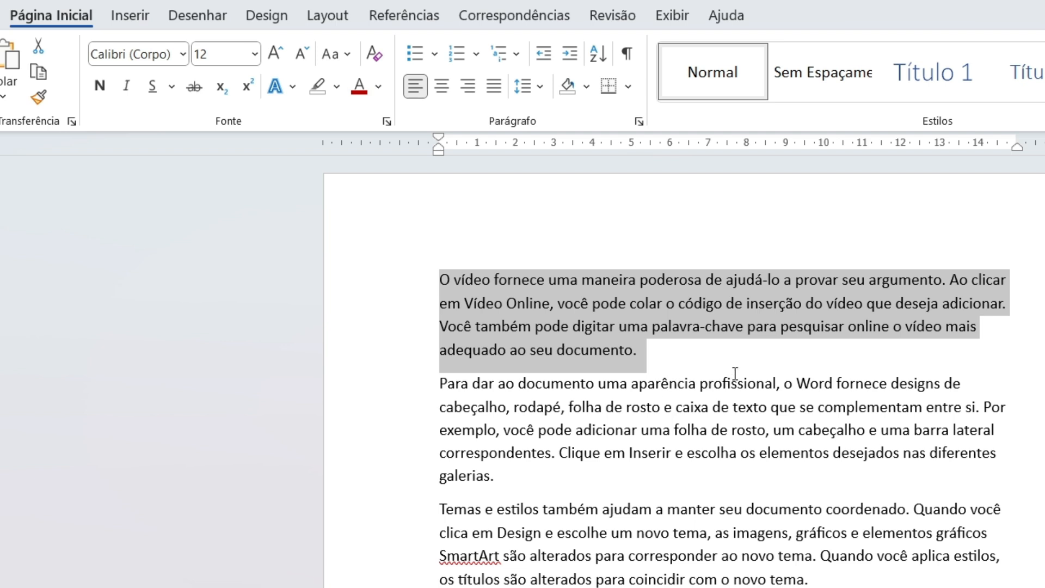
left_click(689, 380)
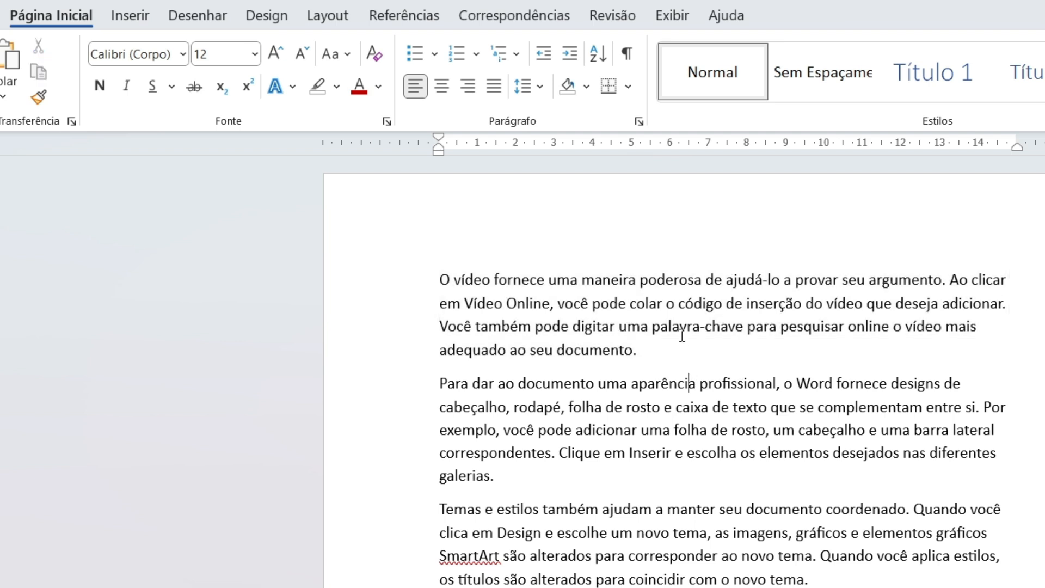
- Make the word "palavra-chave" in the first paragraph bold
left_click(653, 330)
left_click_drag(660, 330, 727, 333)
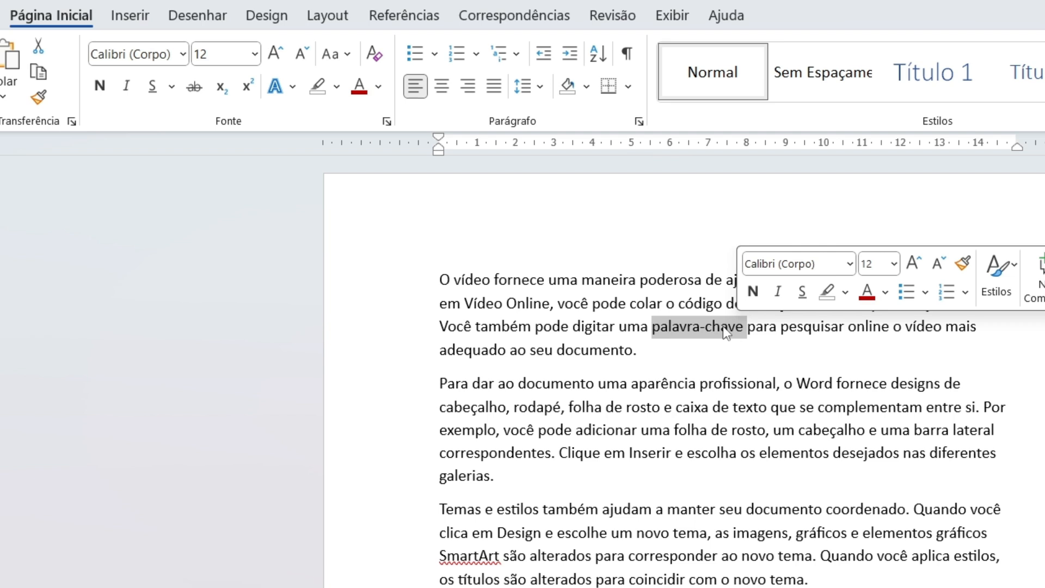
left_click(99, 88)
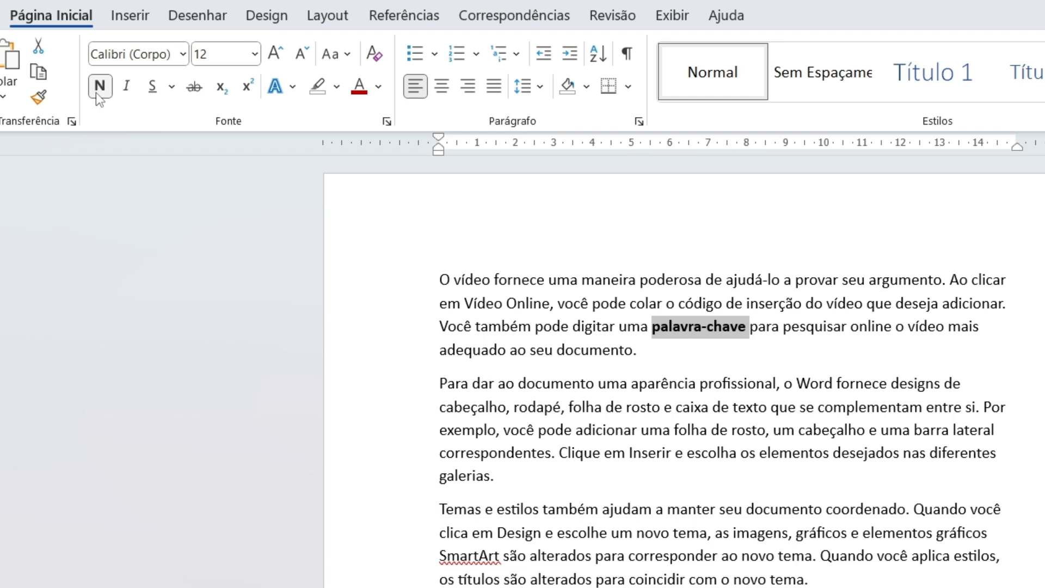
left_click(727, 352)
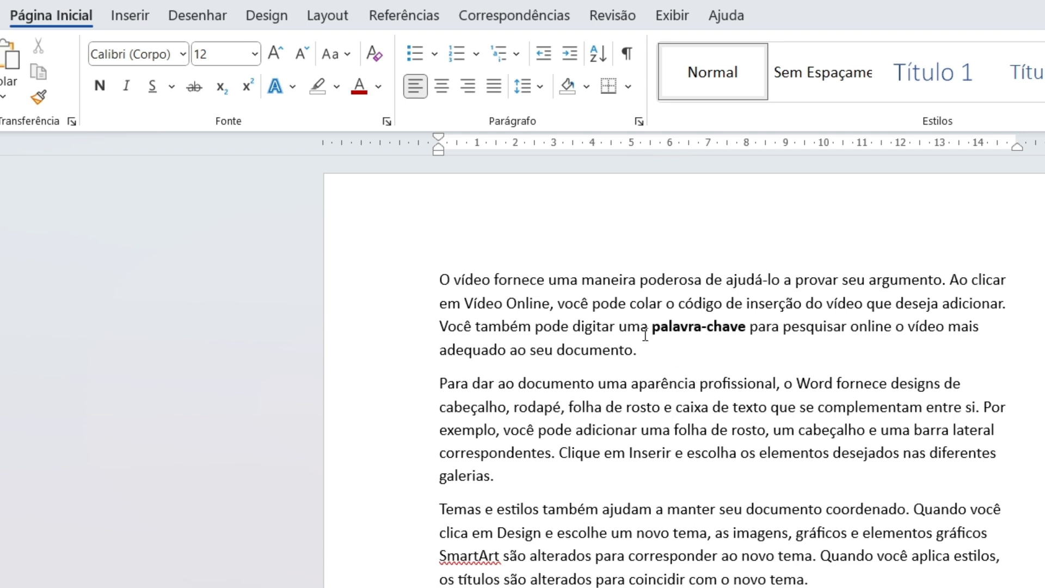
- Select "palavra-chave" again and italicize it
left_click_drag(646, 335, 746, 332)
left_click(741, 353)
double_click(394, 275)
left_click(681, 350)
left_click_drag(653, 329, 747, 330)
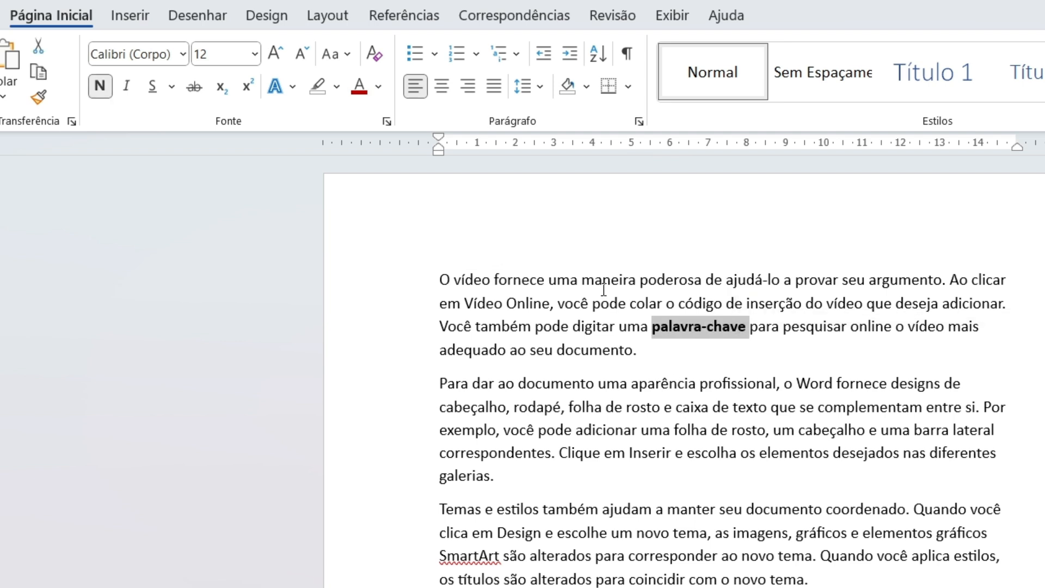
left_click(130, 87)
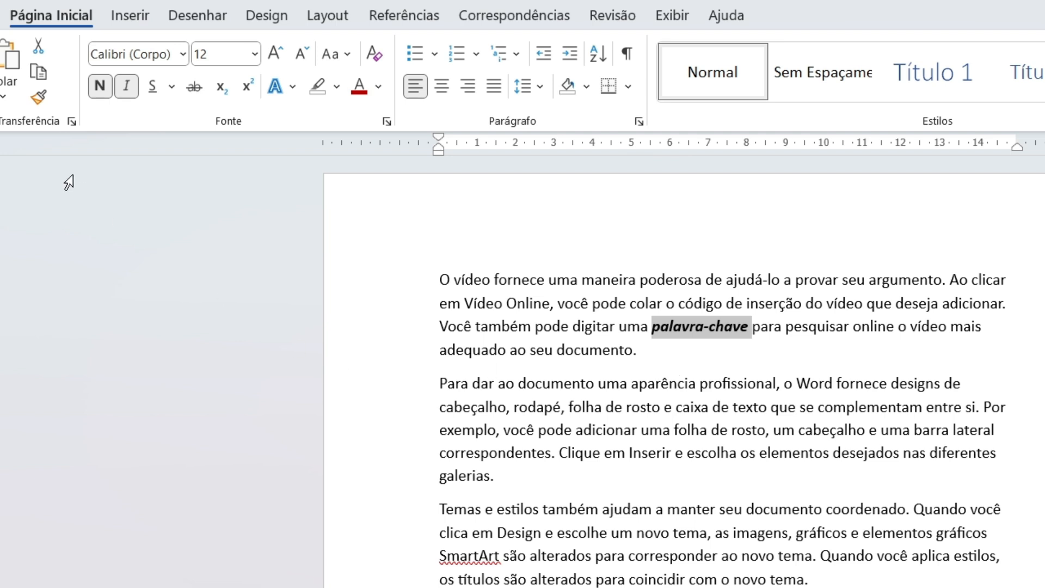
- Remove the italic and bold formatting from "palavra-chave" and toggle underlining on it
left_click(127, 86)
left_click(99, 85)
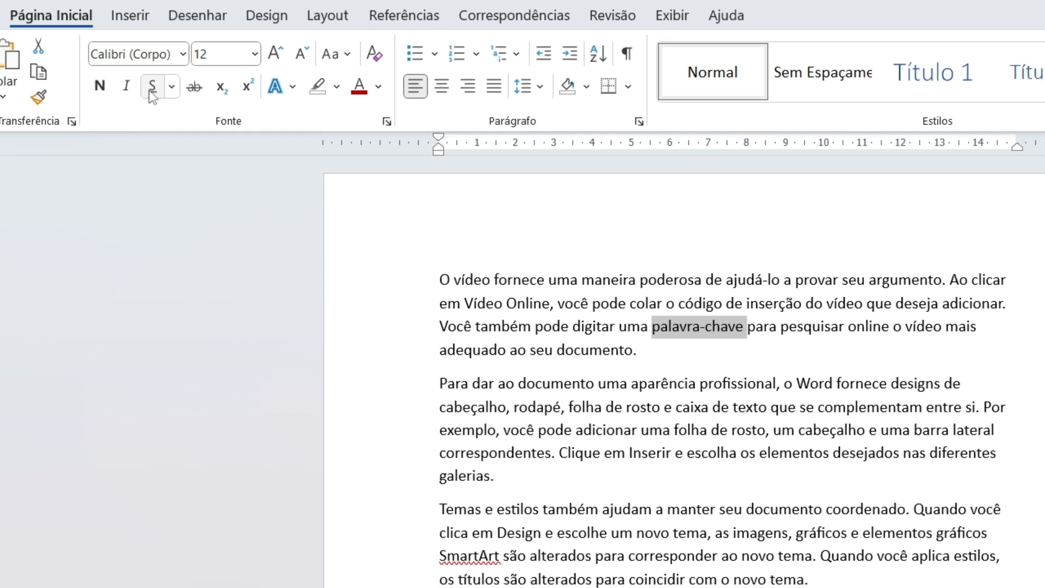
left_click(153, 87)
left_click(151, 87)
- Insert two blank lines above the first paragraph and enter the title "TÍTULO" on the first one
left_click(448, 282)
left_click(438, 282)
key("Return")
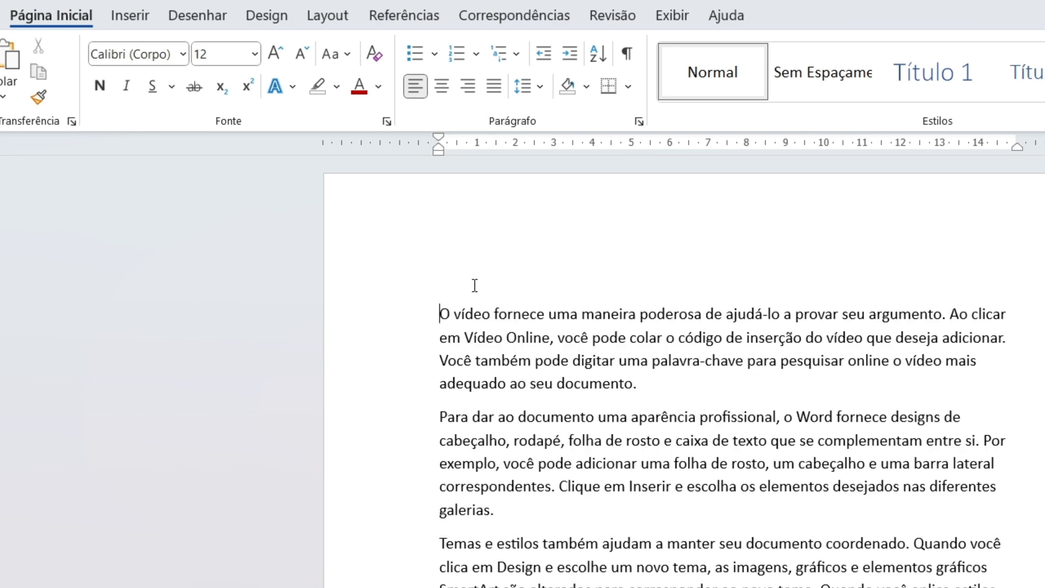
key("Return")
left_click(531, 274)
type("T")
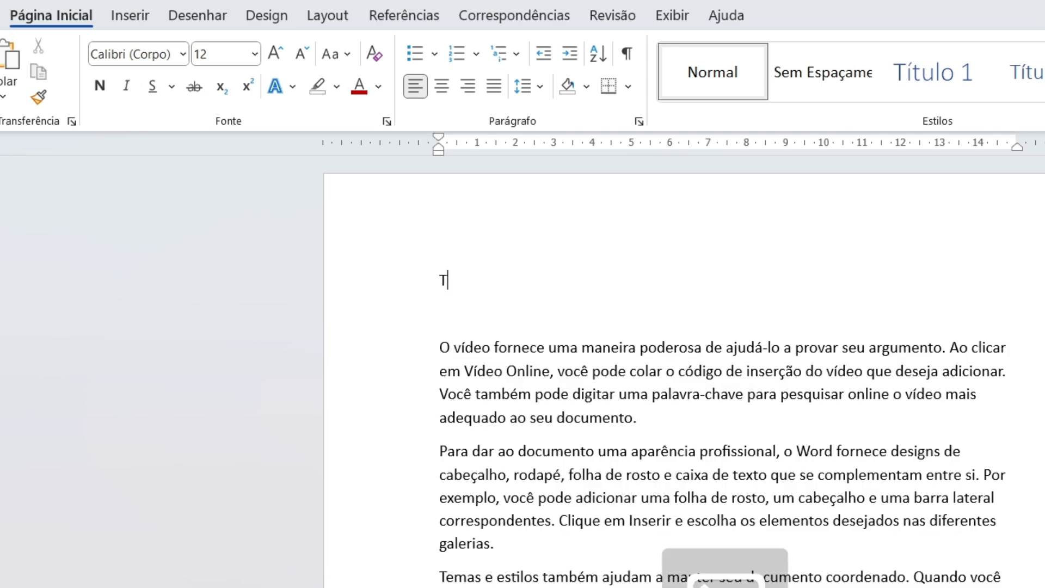
type("ÍTULO")
- Underline the title "TÍTULO" and set it in Arial, size 26
left_click(354, 273)
left_click(153, 86)
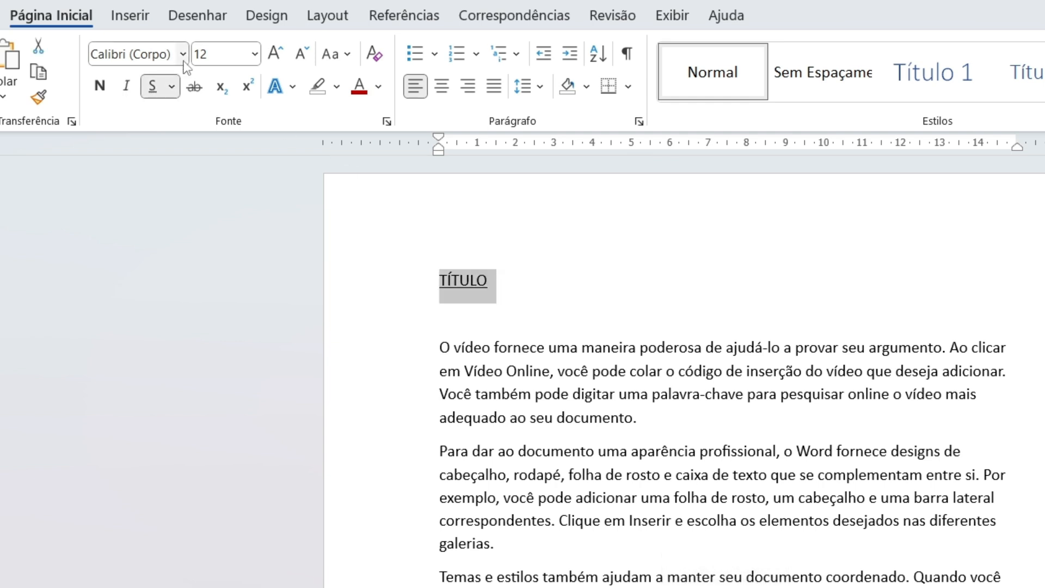
left_click(183, 54)
left_click(141, 198)
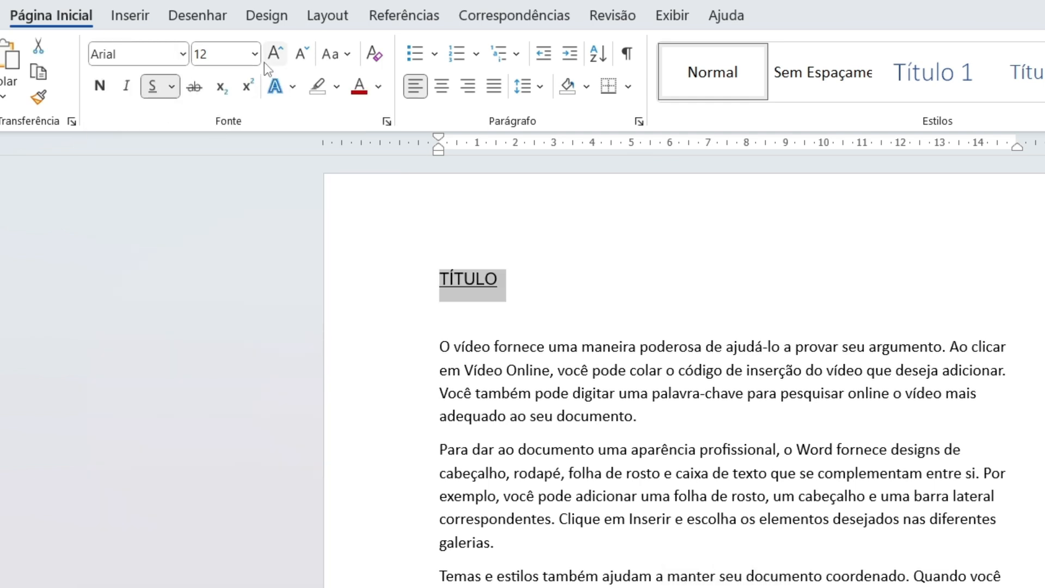
left_click(255, 54)
left_click(198, 349)
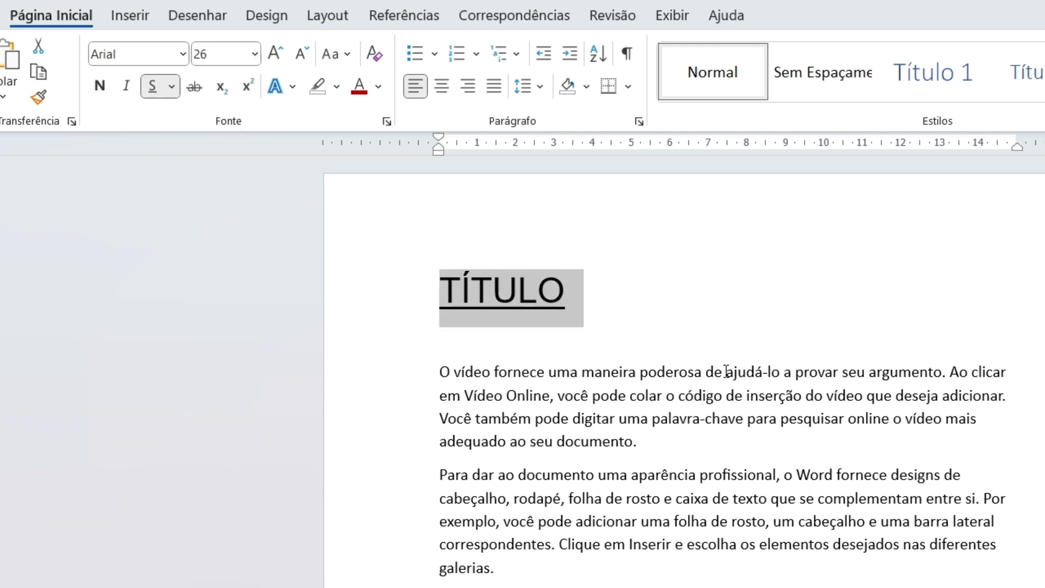
- Apply the blue gradient text effect with reflection to the title "TÍTULO"
left_click(664, 329)
double_click(583, 296)
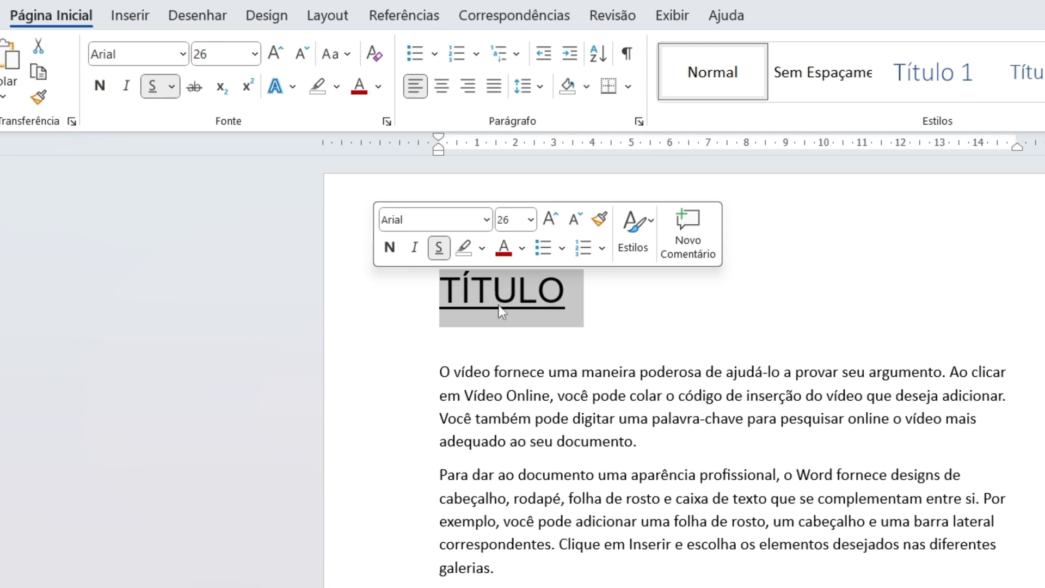
left_click(601, 296)
left_click(387, 294)
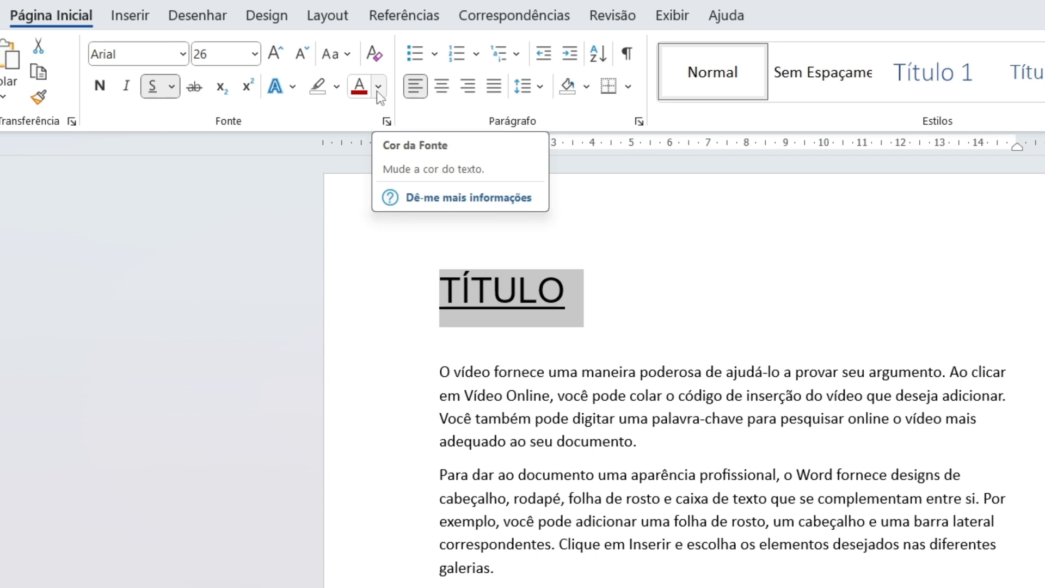
left_click(292, 85)
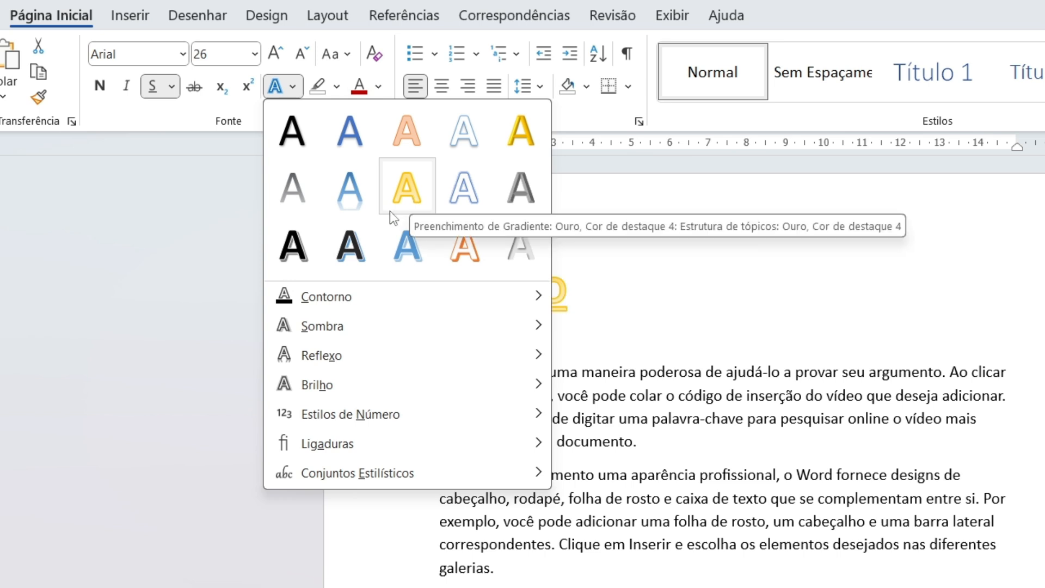
left_click(346, 200)
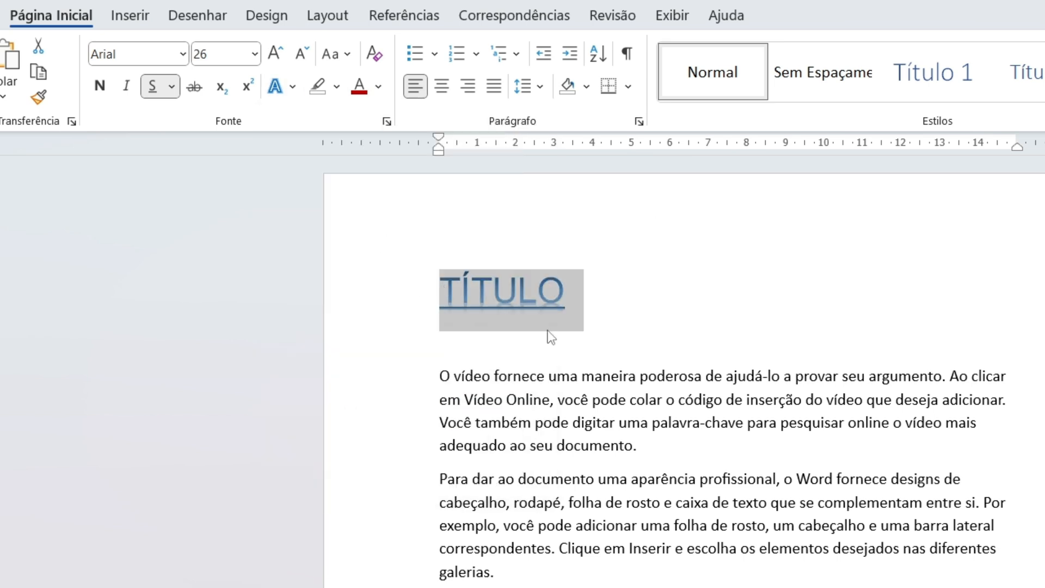
left_click(610, 309)
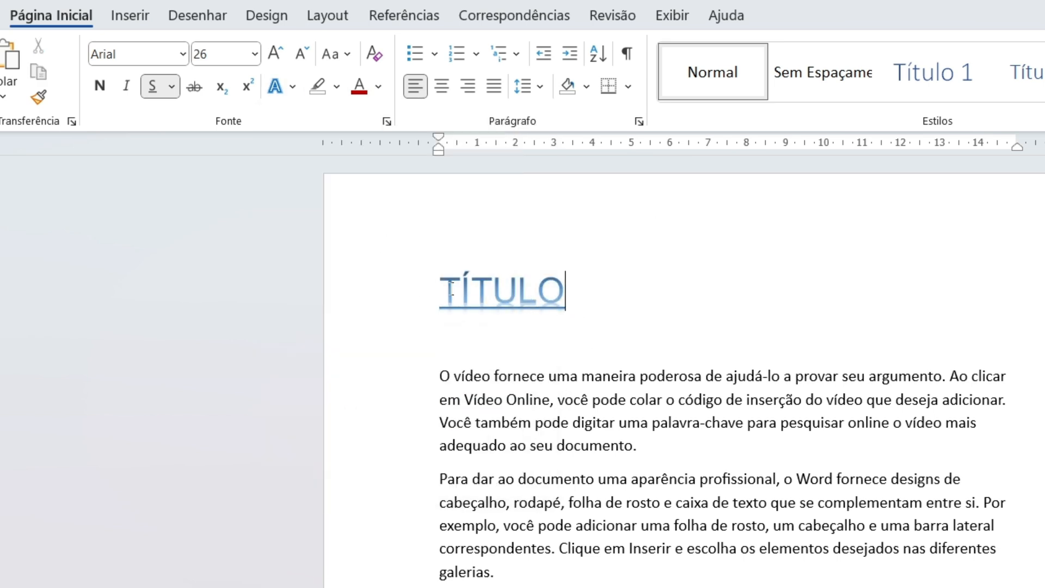
- Look through the outline, shadow, reflection and glow text effect options for the title
left_click_drag(572, 296, 390, 221)
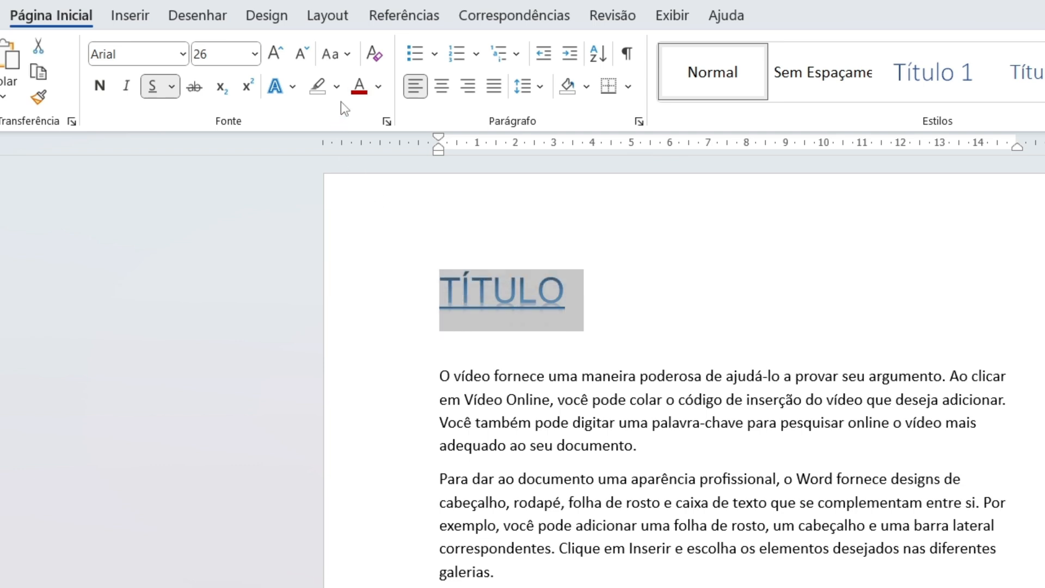
left_click(292, 89)
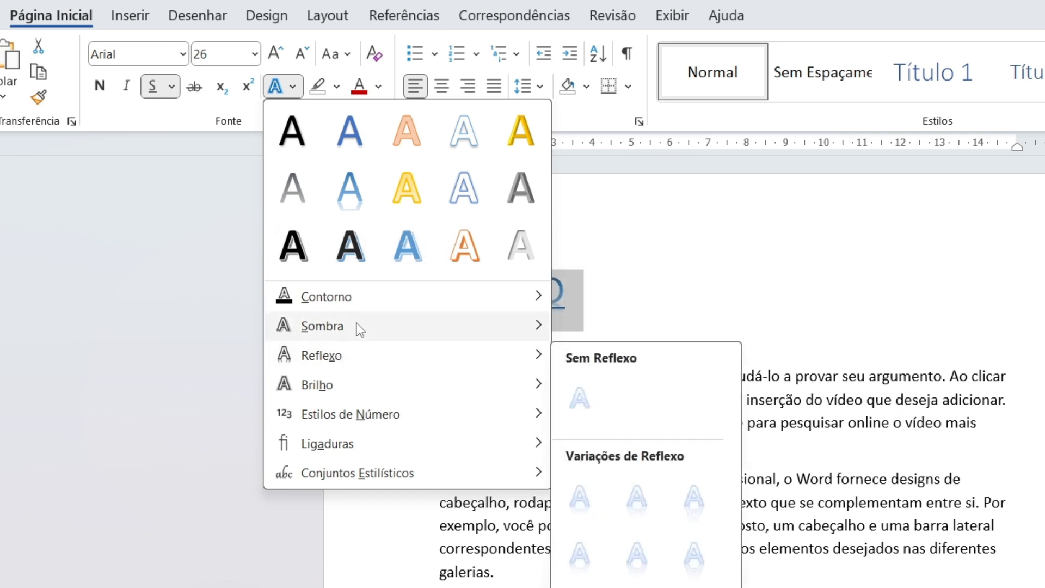
mouse_move(367, 299)
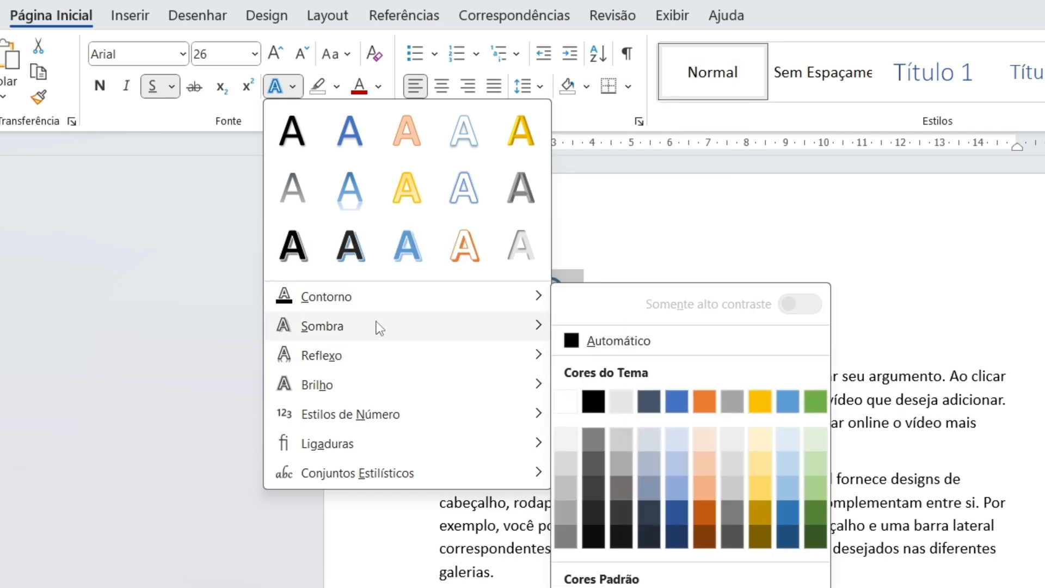
mouse_move(380, 328)
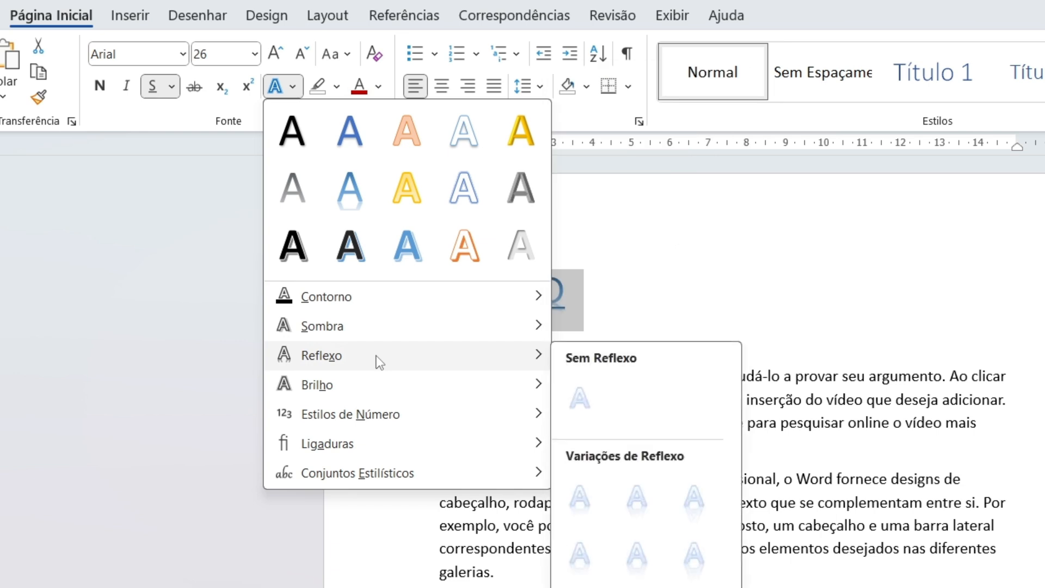
mouse_move(373, 390)
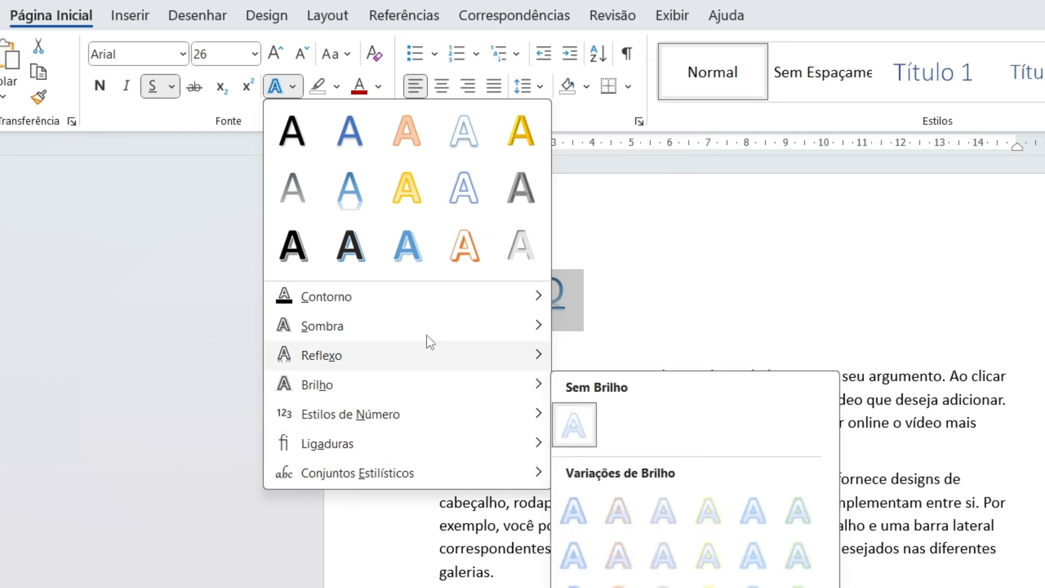
left_click(616, 309)
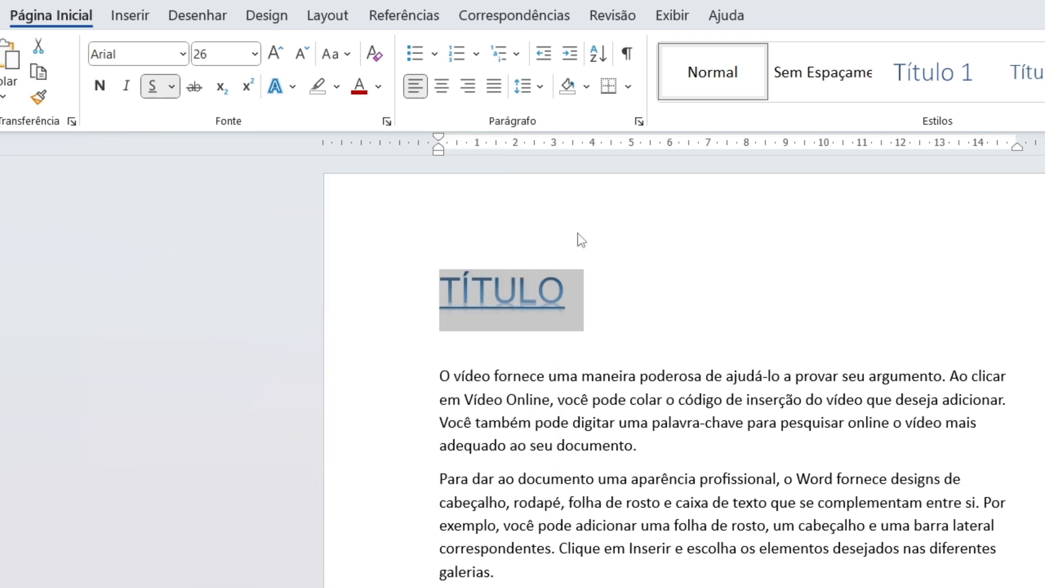
- Clear all formatting from the title and highlight it in yellow
left_click(375, 58)
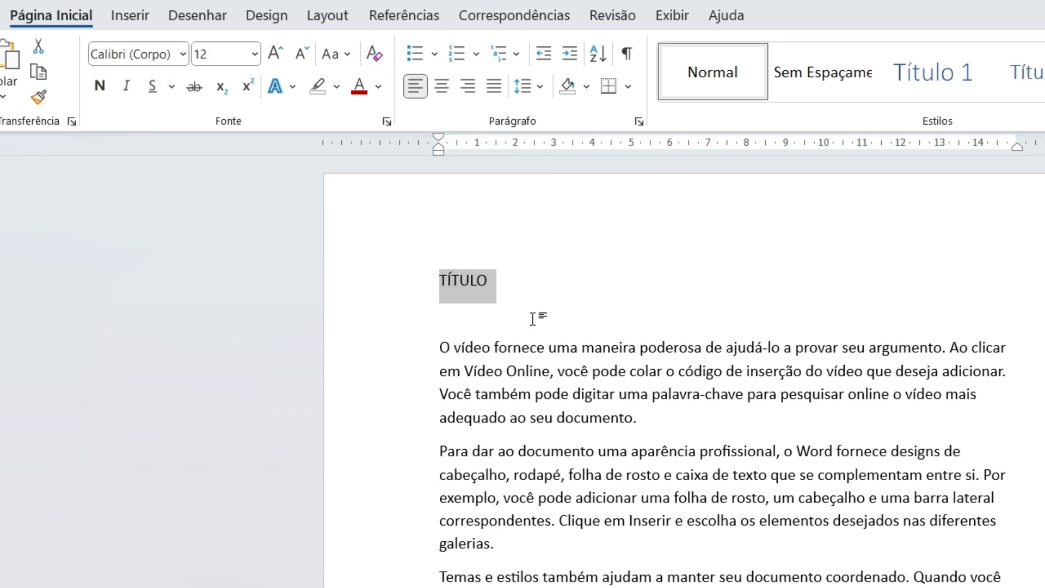
left_click(338, 95)
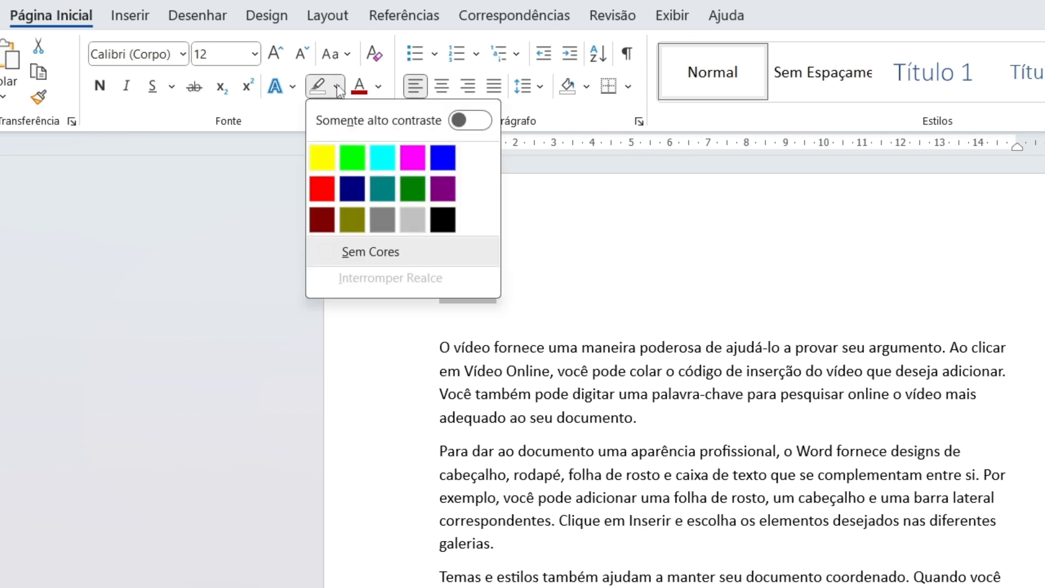
left_click(338, 90)
left_click(338, 95)
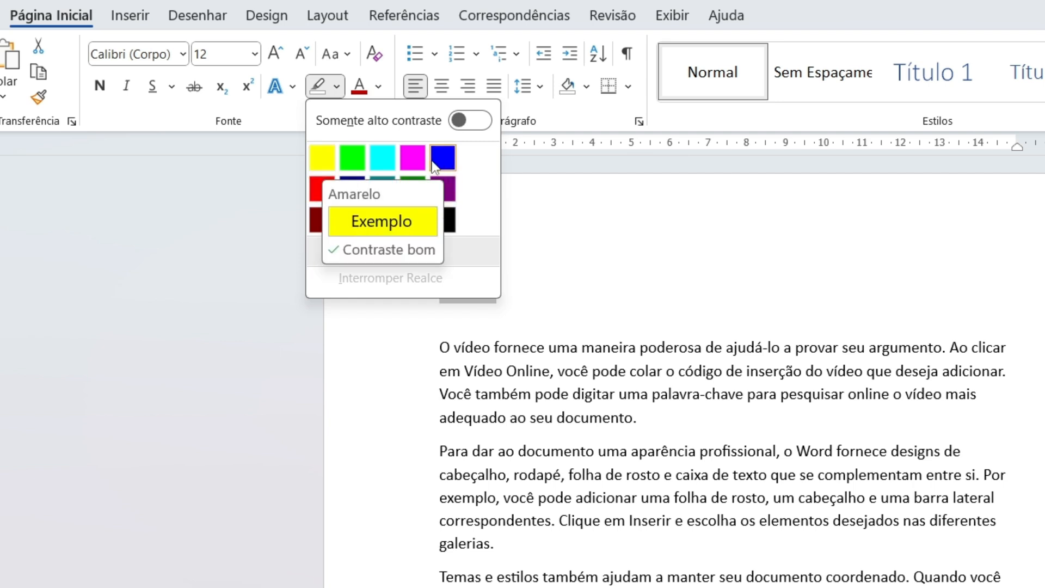
left_click(322, 157)
- Change the title's highlight color to dark blue
double_click(480, 292)
left_click(335, 93)
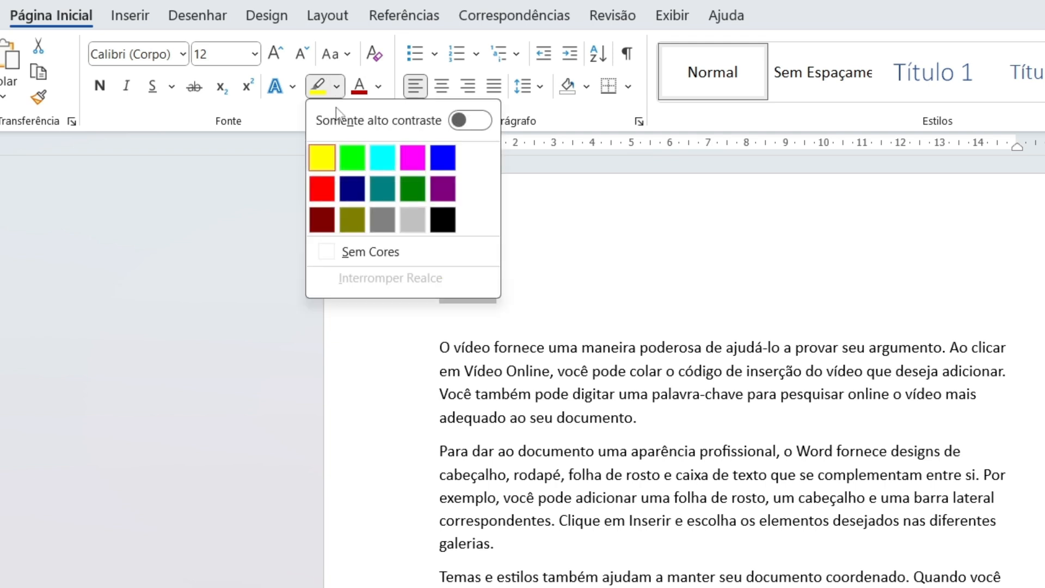
left_click(350, 187)
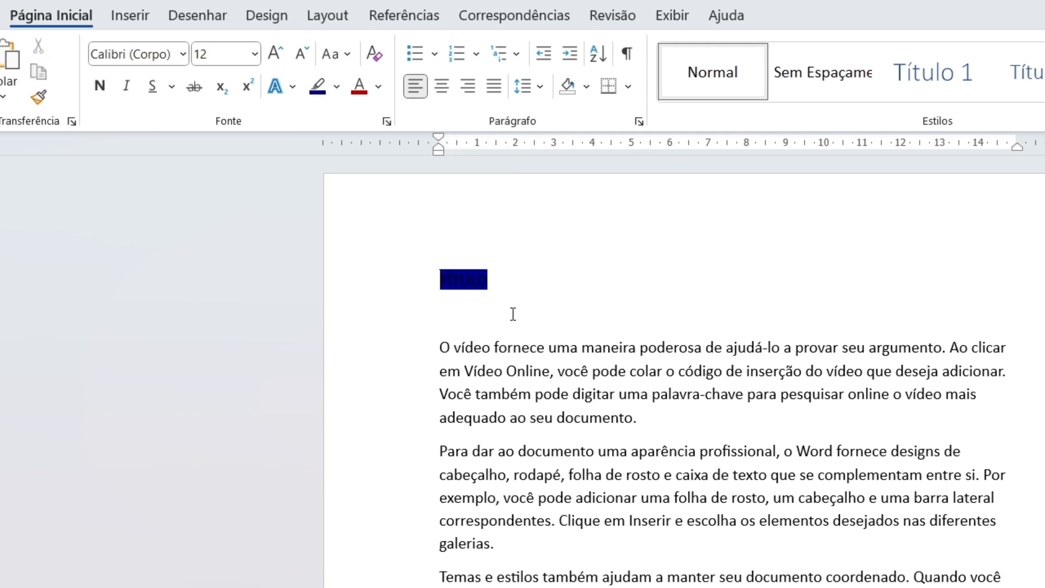
- Remove the highlight from the title by applying the no-color option (Sem Cores)
left_click(337, 87)
left_click(354, 254)
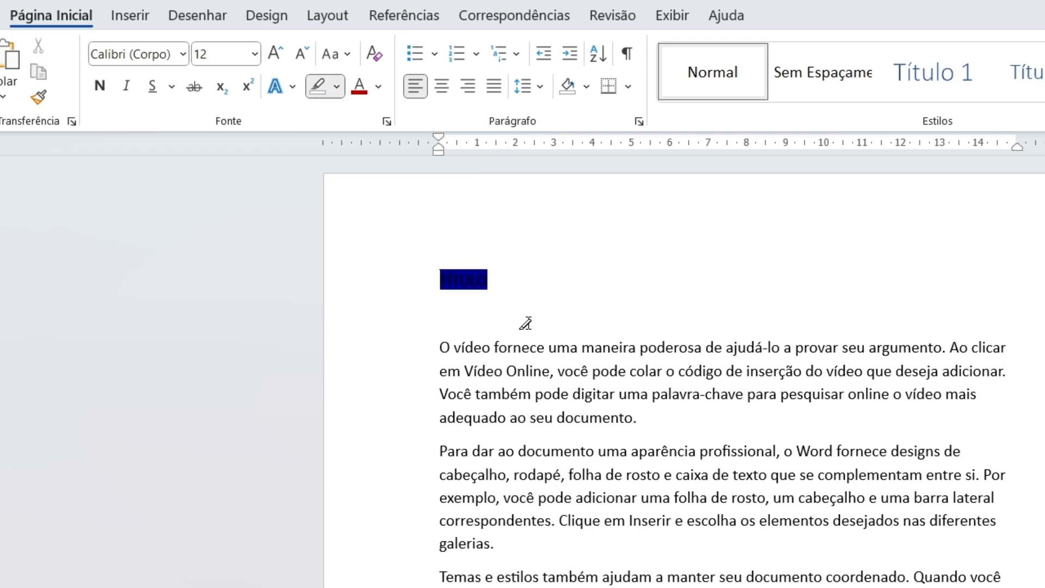
left_click(426, 283)
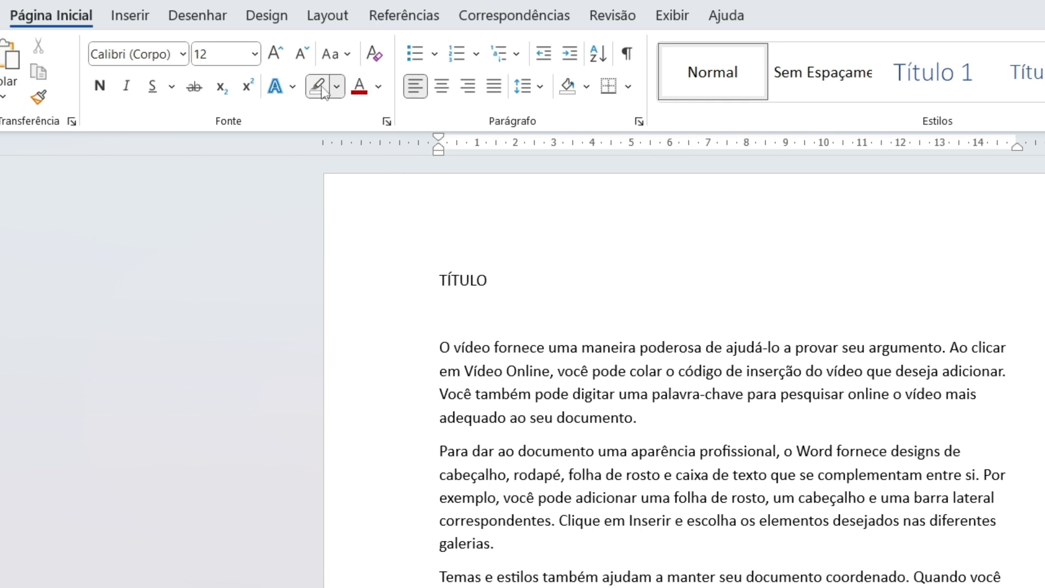
- Make the title "TÍTULO" bold and set its font size to 36
triple_click(528, 273)
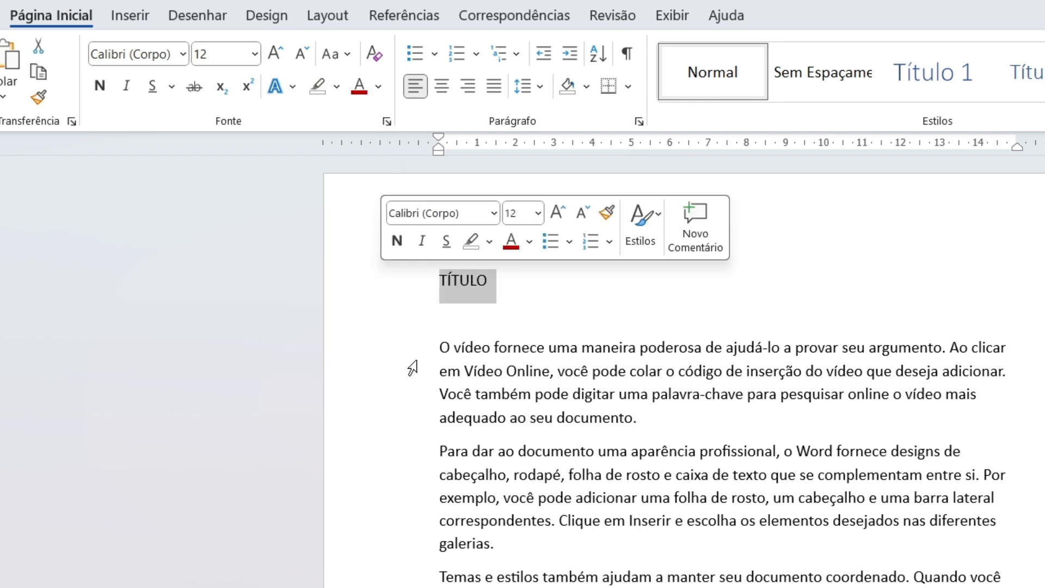
left_click(103, 90)
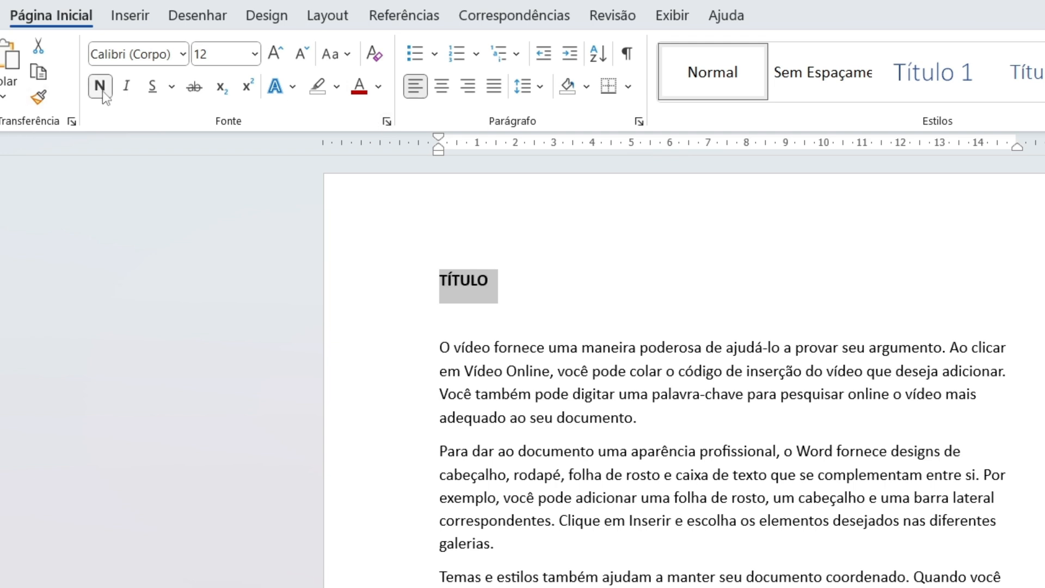
left_click(254, 54)
left_click(210, 399)
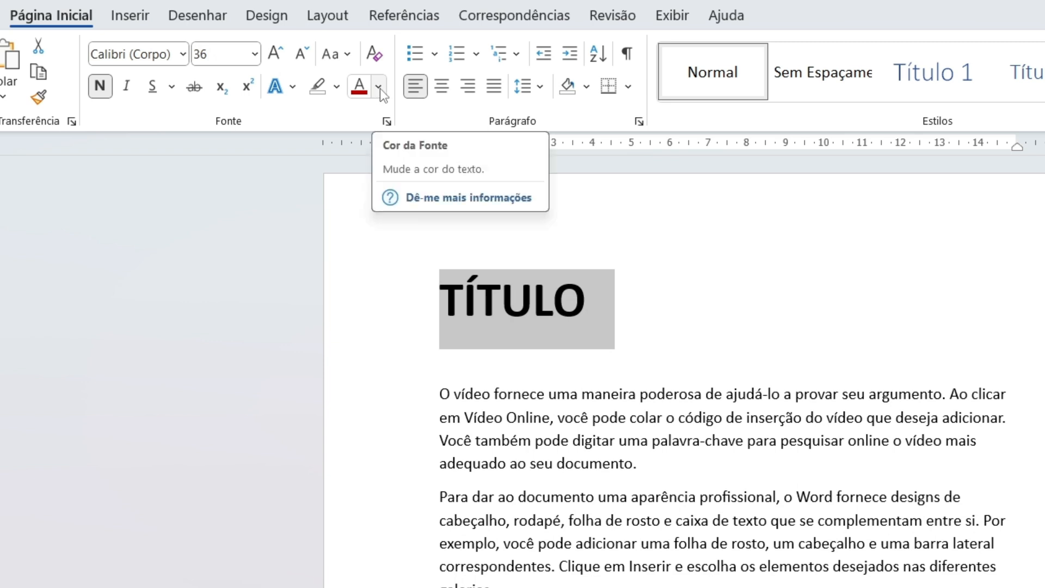
- Change the title's font color to dark red from the standard colors
left_click(379, 87)
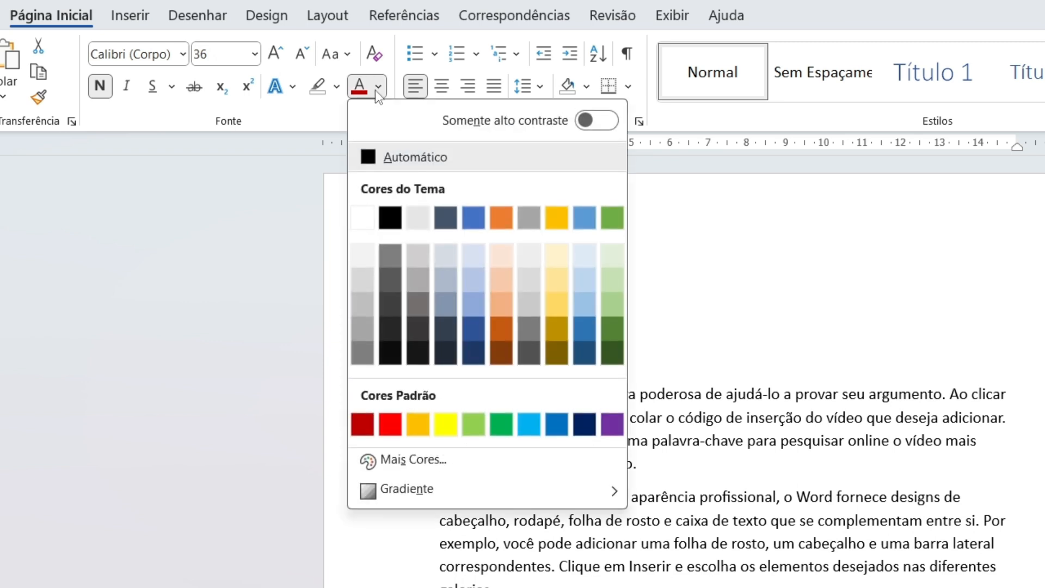
left_click(374, 88)
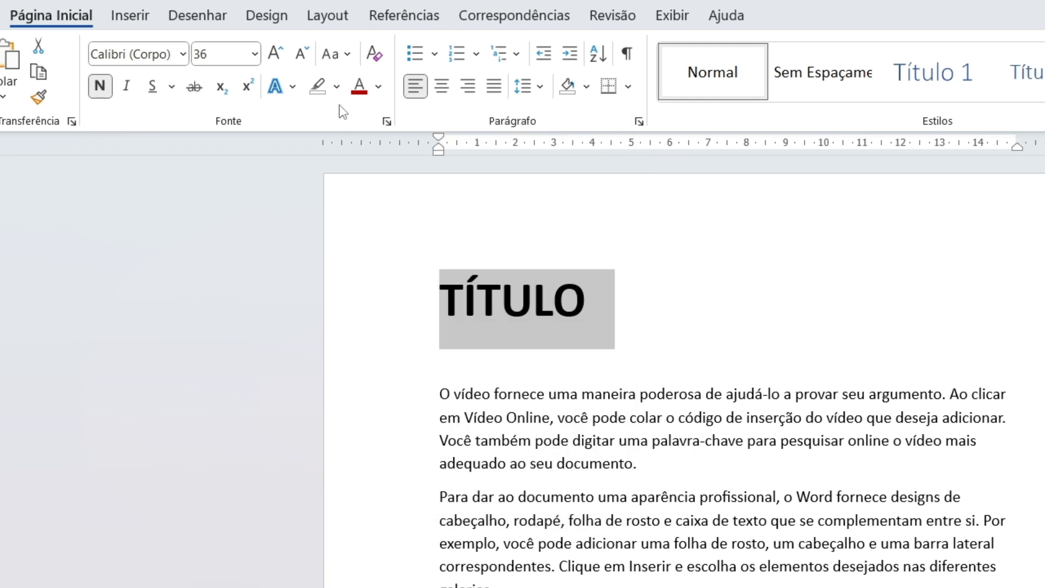
left_click(378, 87)
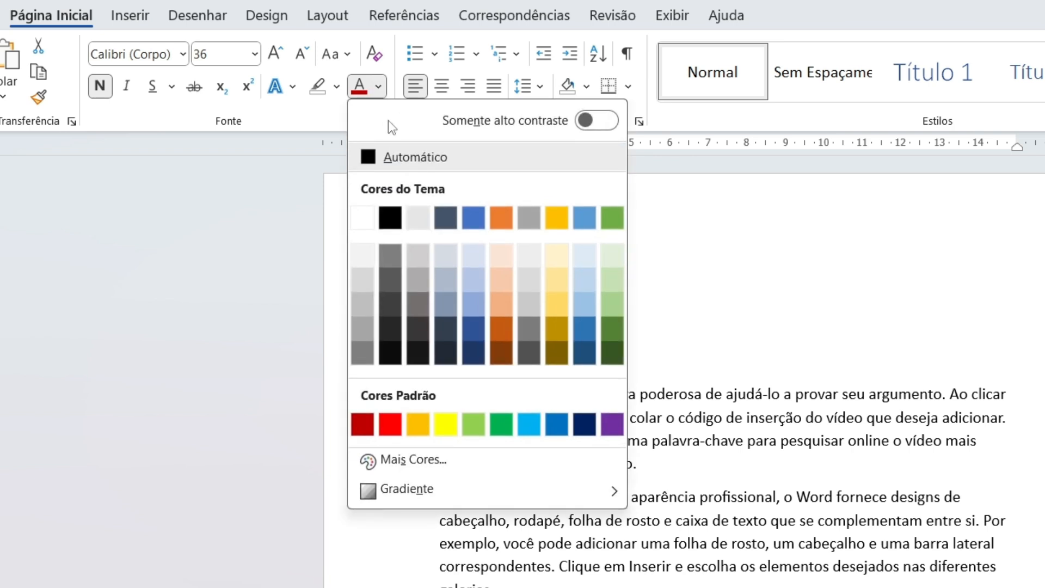
left_click(363, 424)
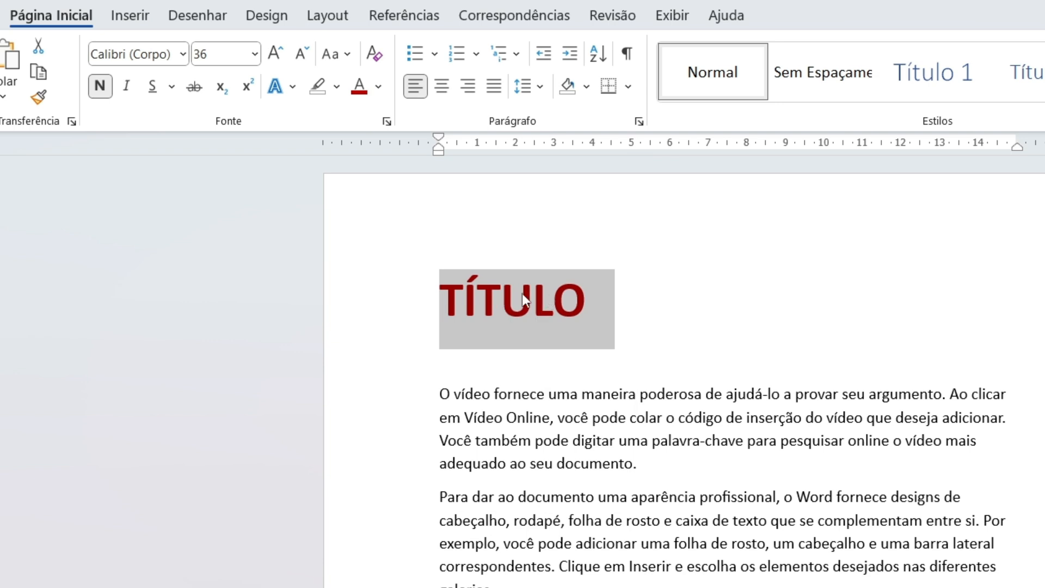
left_click(612, 327)
triple_click(474, 309)
left_click(661, 314)
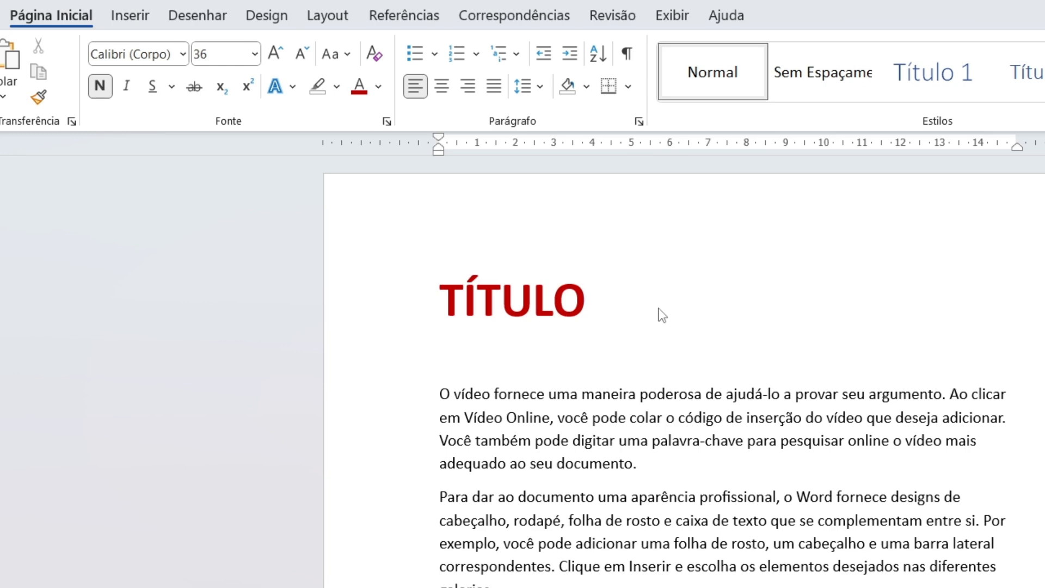
left_click_drag(661, 314, 426, 305)
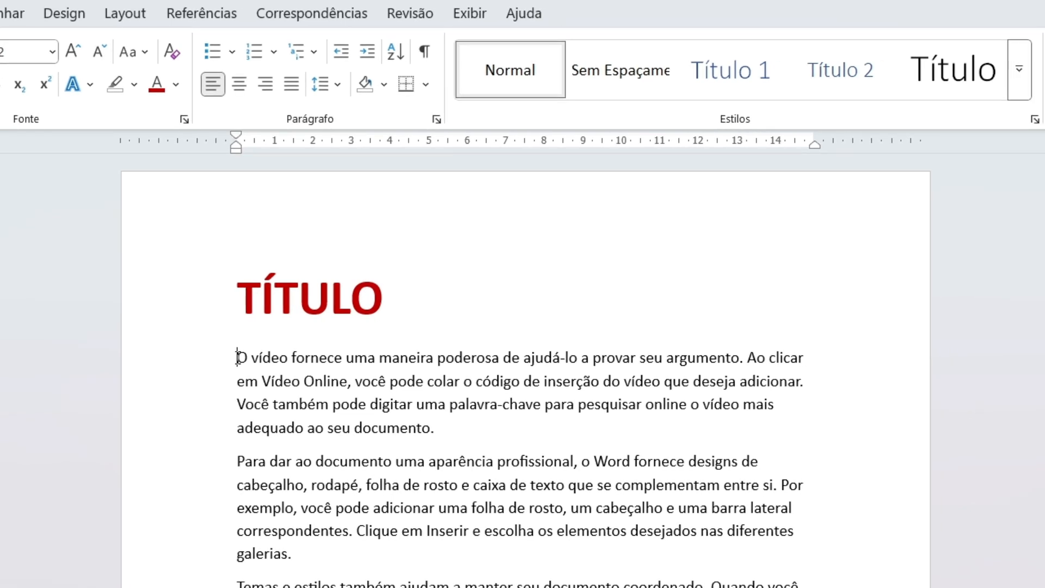
- Center the first body paragraph, which starts with "O vídeo fornece"
left_click_drag(237, 357, 493, 438)
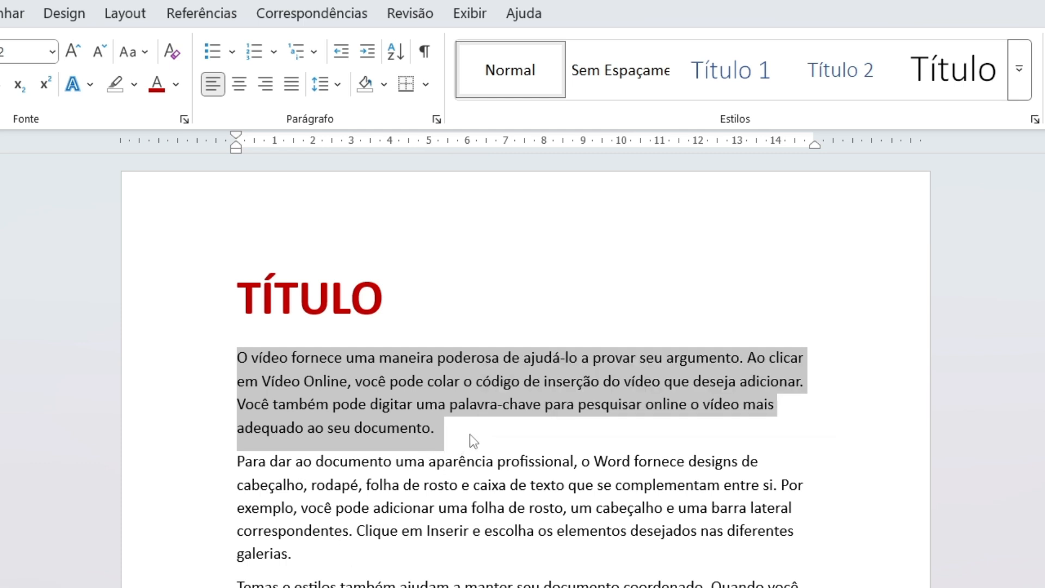
left_click(243, 87)
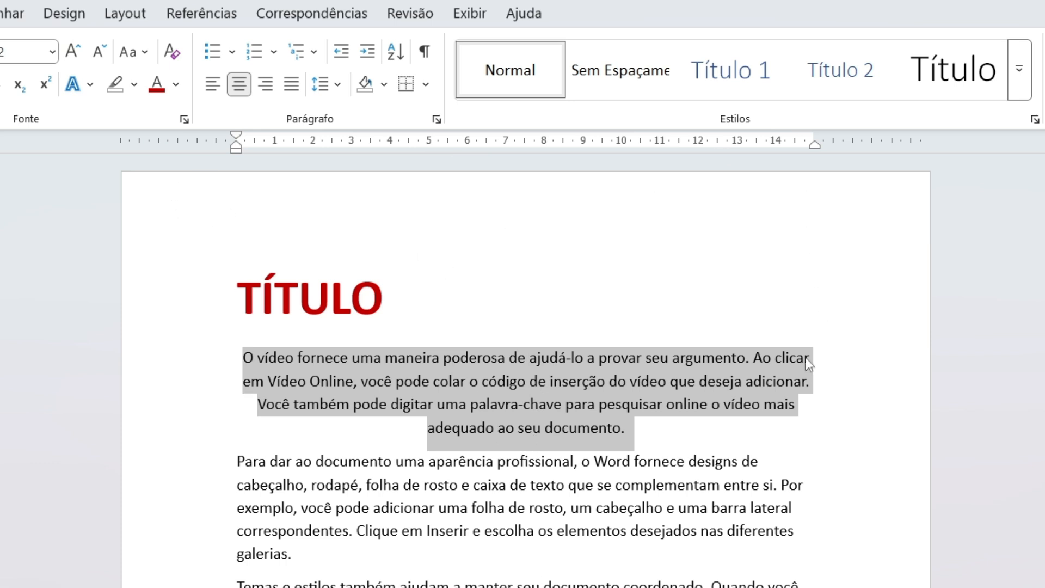
left_click(606, 453)
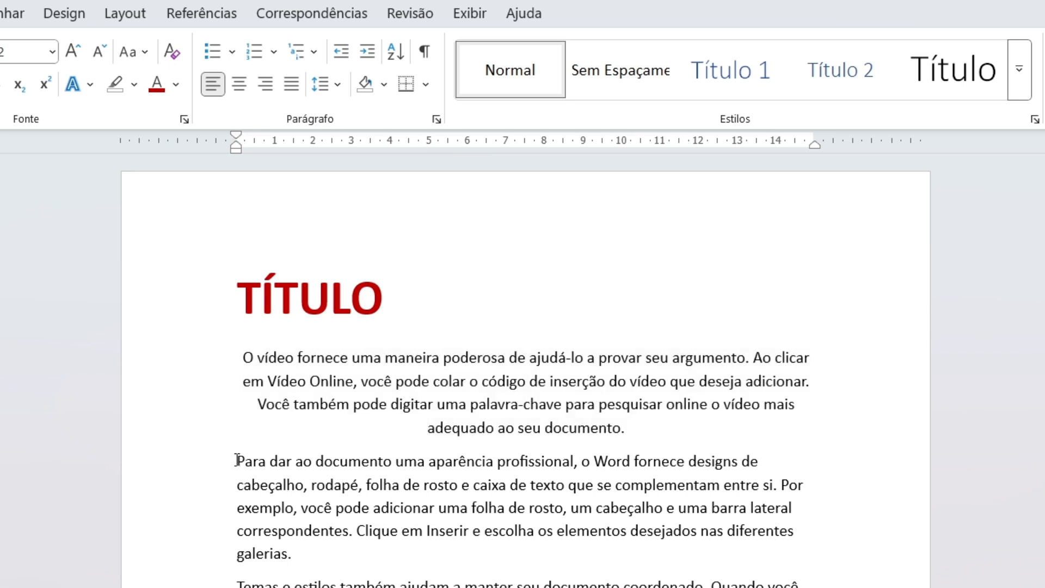
- Center the title "TÍTULO" on the page
left_click_drag(236, 460, 452, 584)
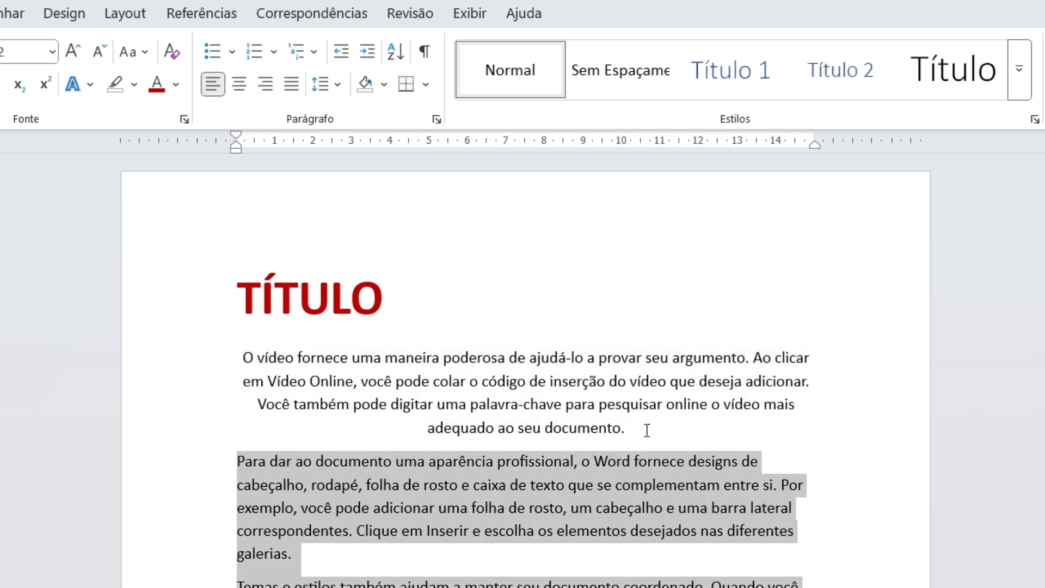
left_click_drag(647, 430, 237, 354)
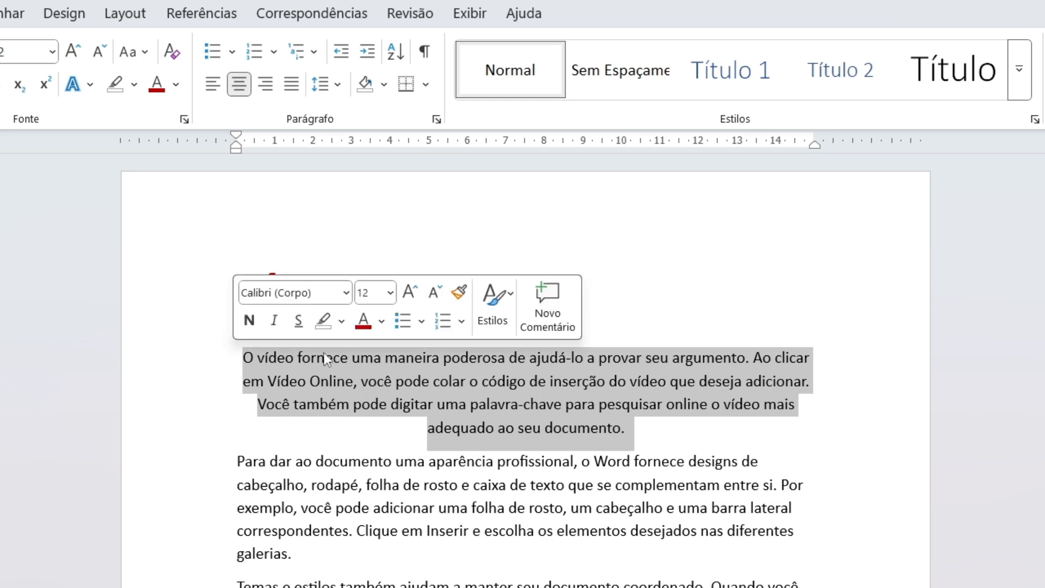
left_click_drag(439, 297, 239, 291)
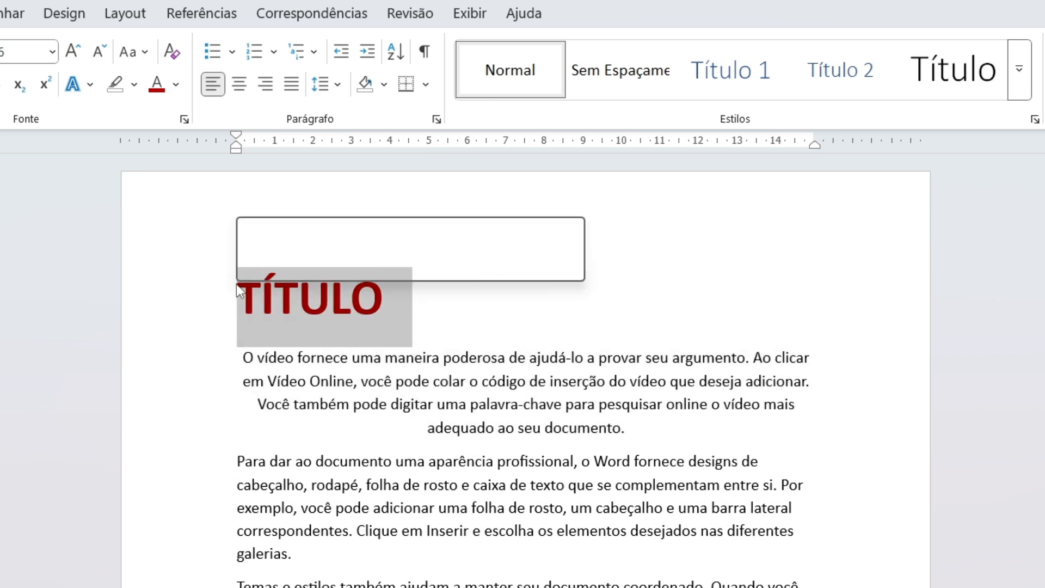
left_click(239, 84)
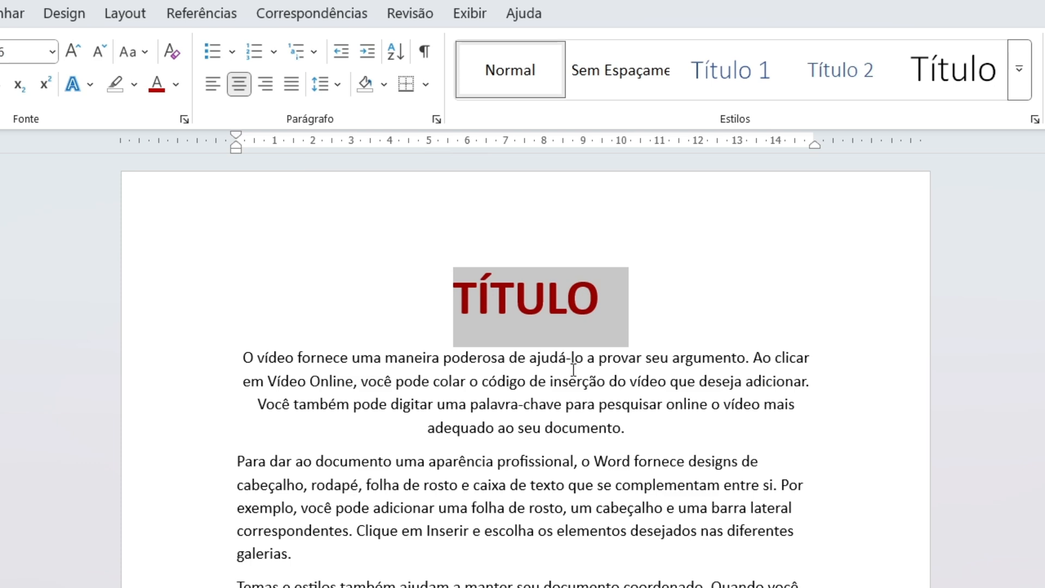
- Right-align the second body paragraph, which starts with "Para dar ao documento"
left_click(238, 462)
left_click_drag(238, 436, 296, 525)
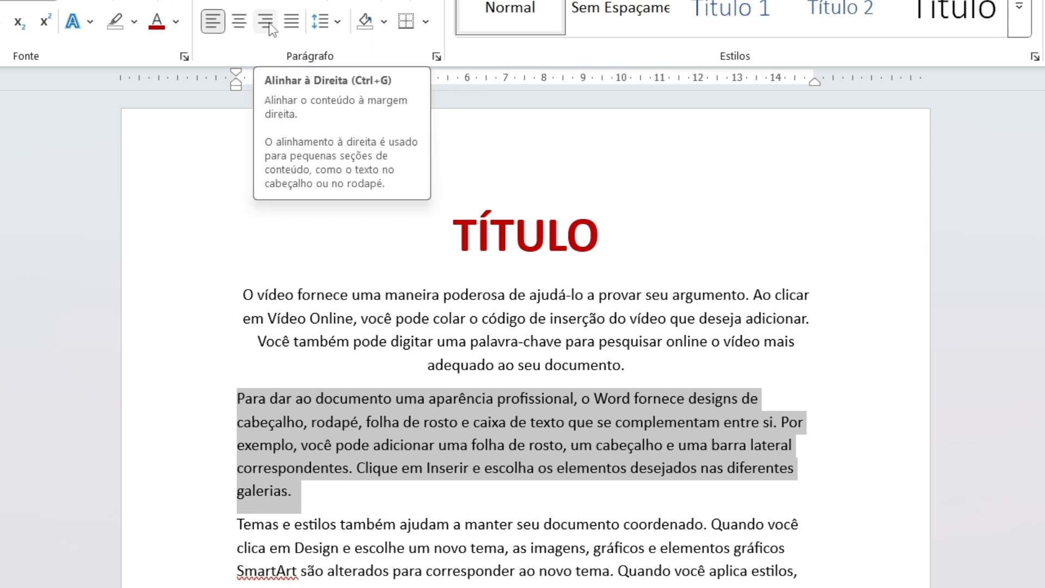
left_click(267, 23)
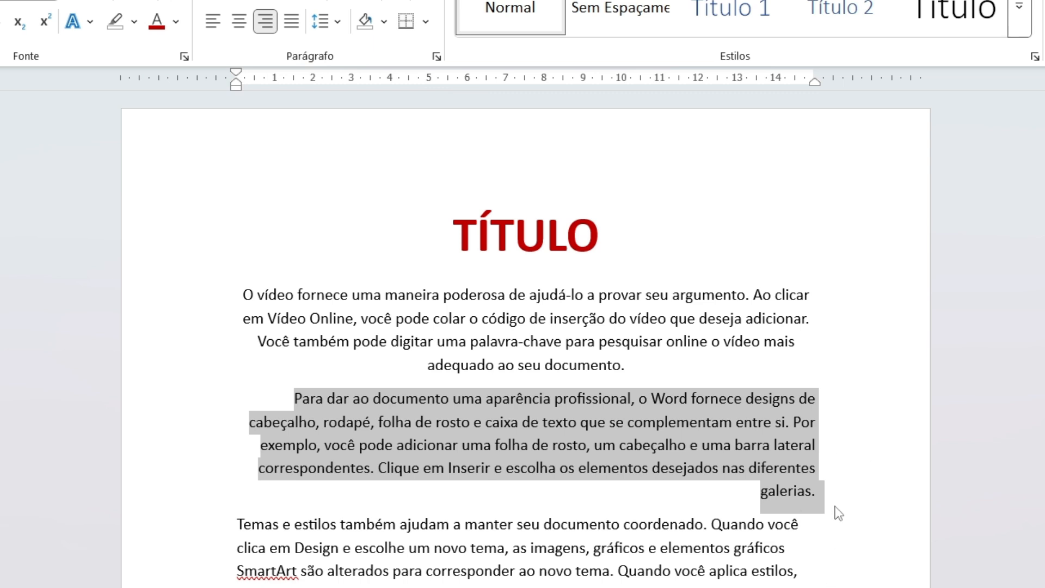
- Justify the third body paragraph, which starts with "Temas e estilos"
scroll(833, 506, "down", 1)
left_click(267, 521)
left_click_drag(236, 474, 628, 539)
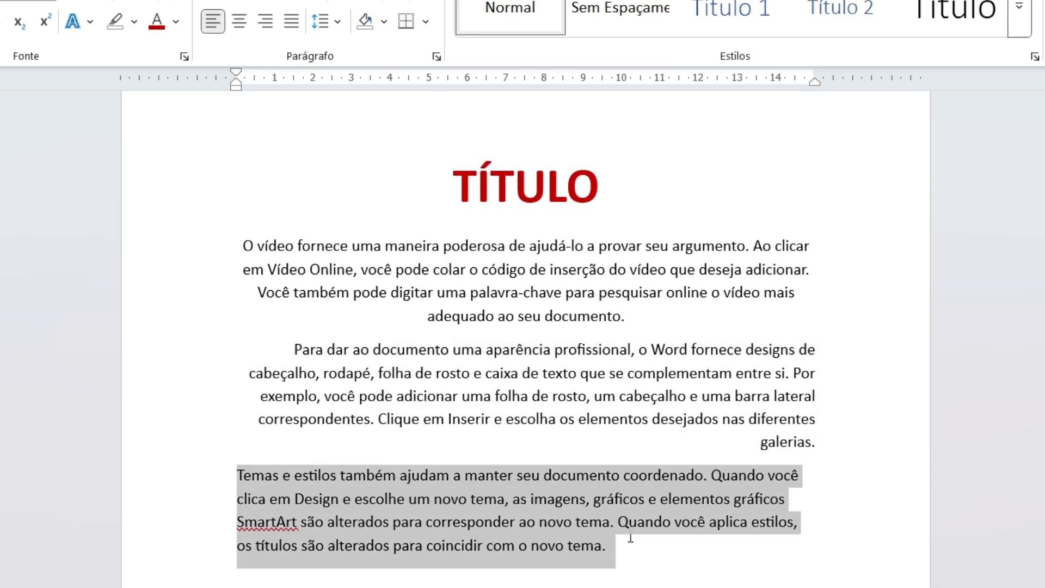
left_click(288, 24)
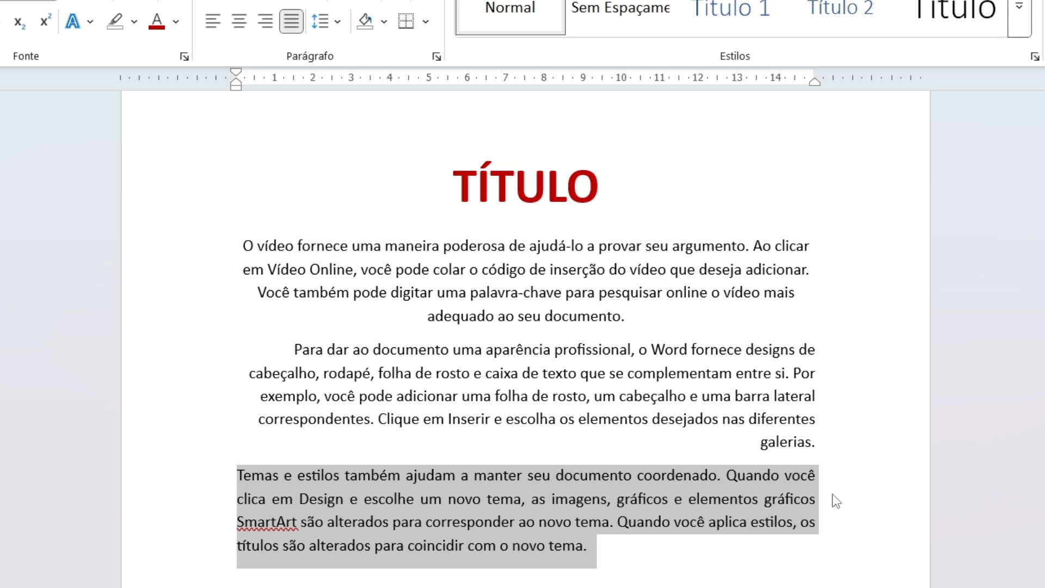
- Select the three body paragraphs, set their line spacing to 3,0 and review the text
left_click(830, 347)
left_click_drag(843, 344, 220, 420)
left_click_drag(243, 245, 742, 574)
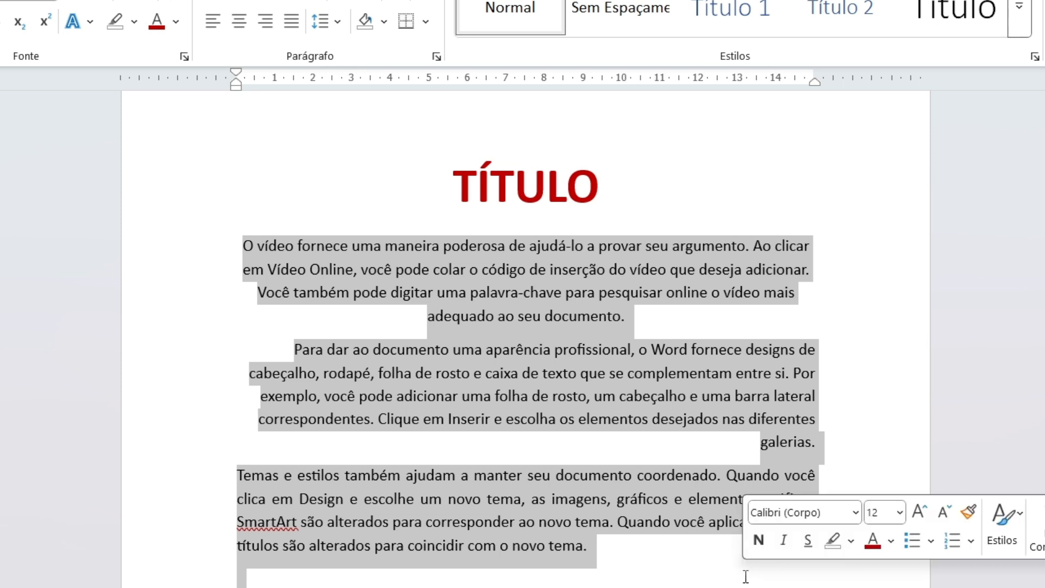
left_click(337, 22)
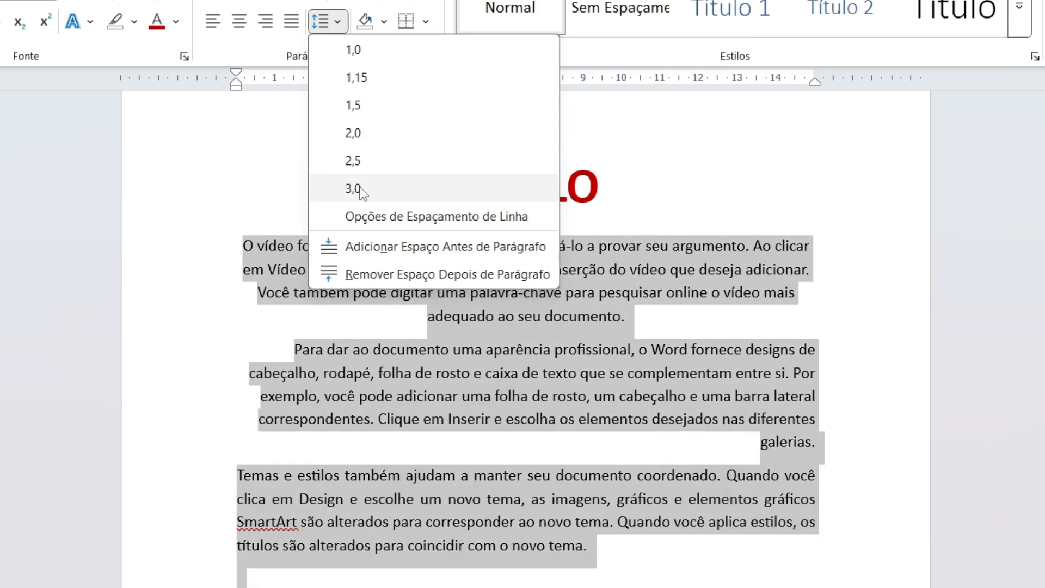
left_click(360, 188)
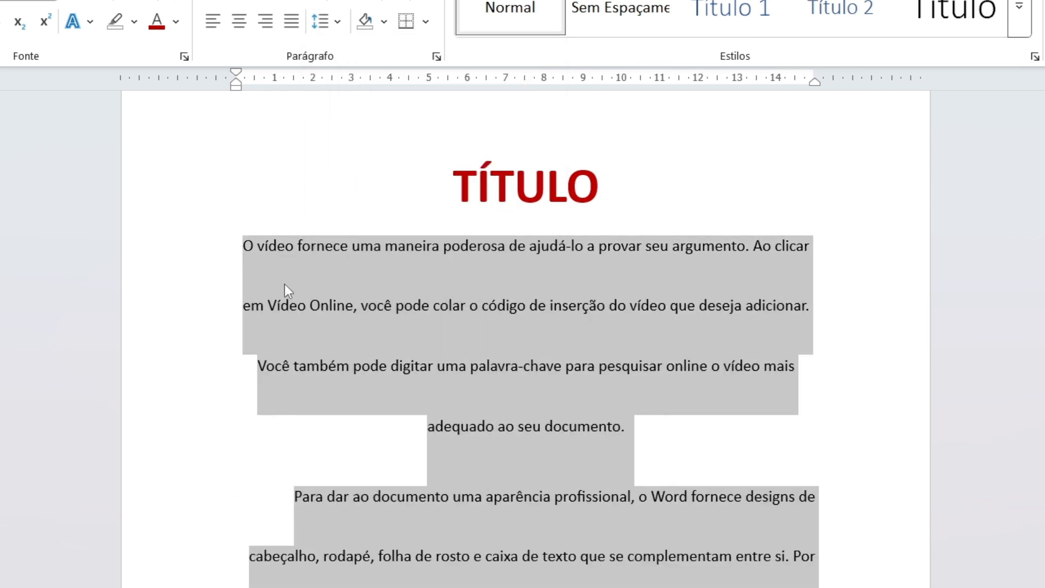
scroll(355, 373, "down", 10)
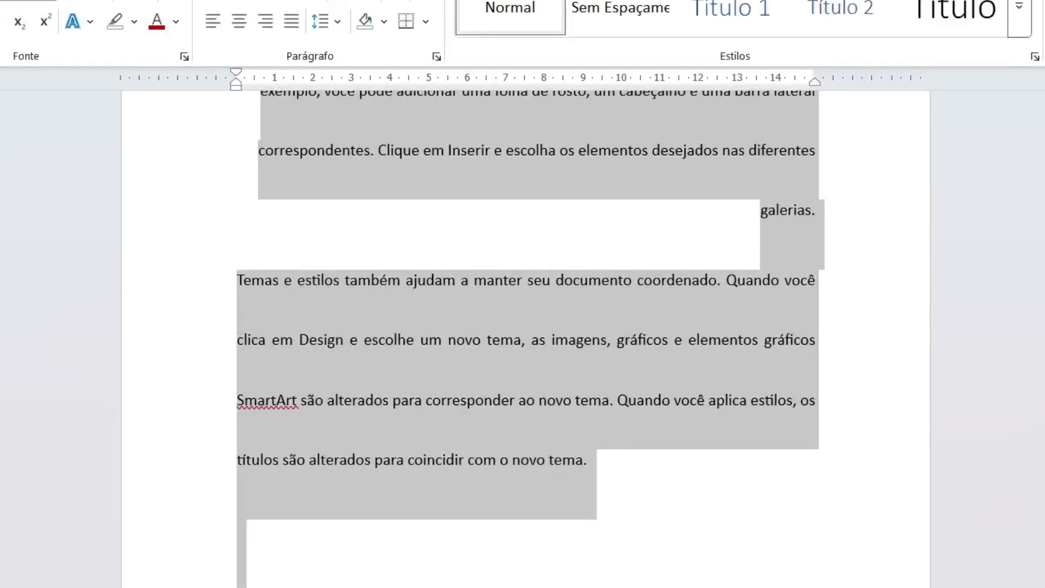
scroll(310, 500, "up", 10)
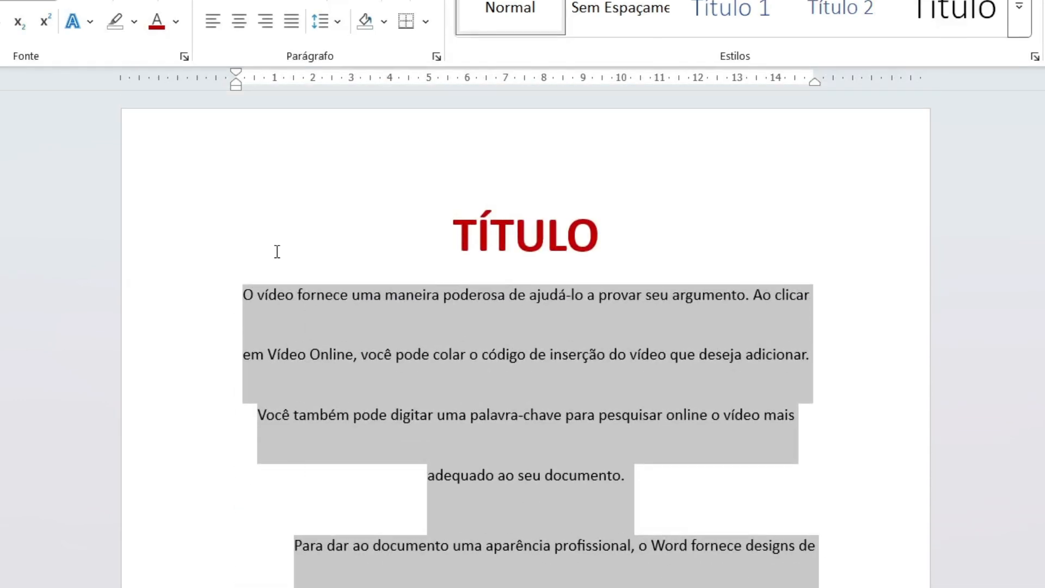
- Set the line spacing of the three body paragraphs to 1,0
left_click(337, 22)
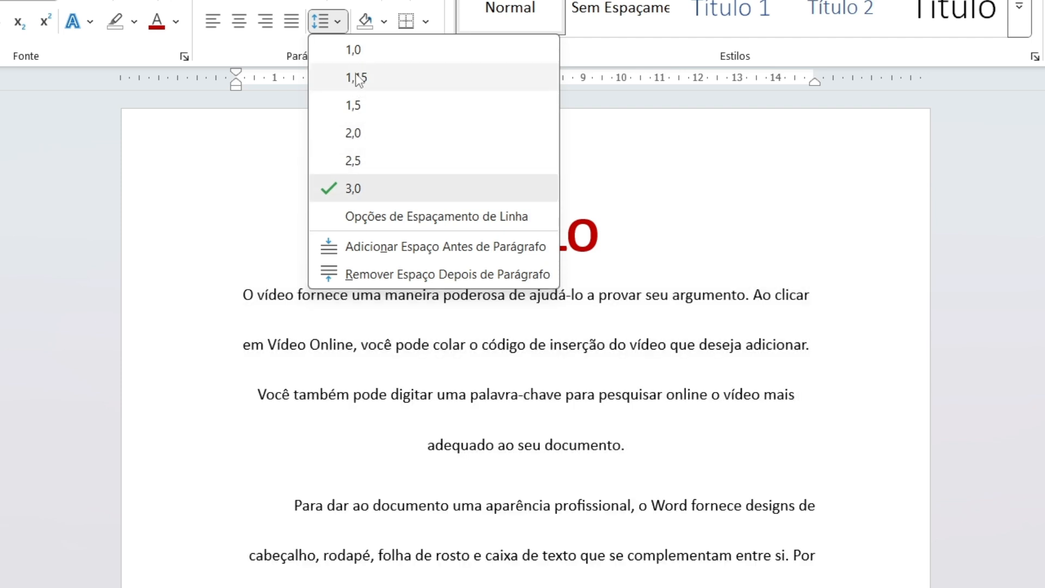
left_click(361, 51)
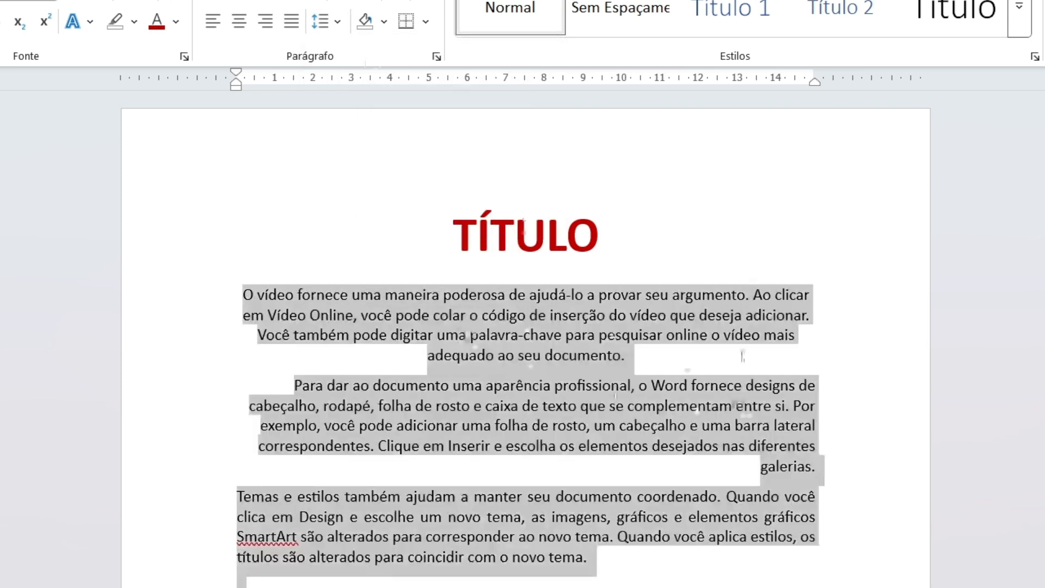
left_click(237, 583)
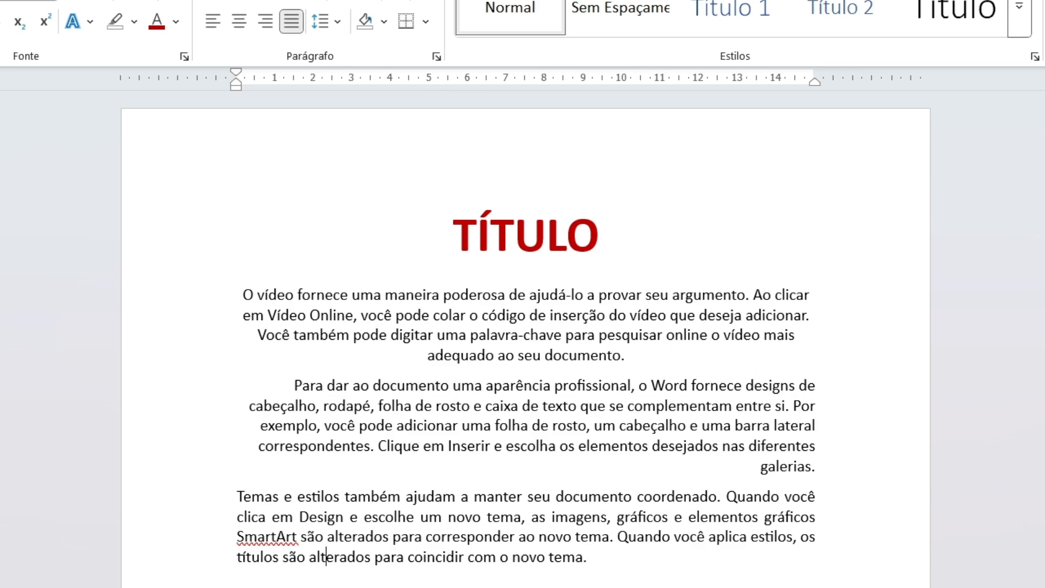
- Remove the space after the paragraphs in the body text
left_click(546, 557)
left_click(588, 558)
scroll(721, 488, "down", 8)
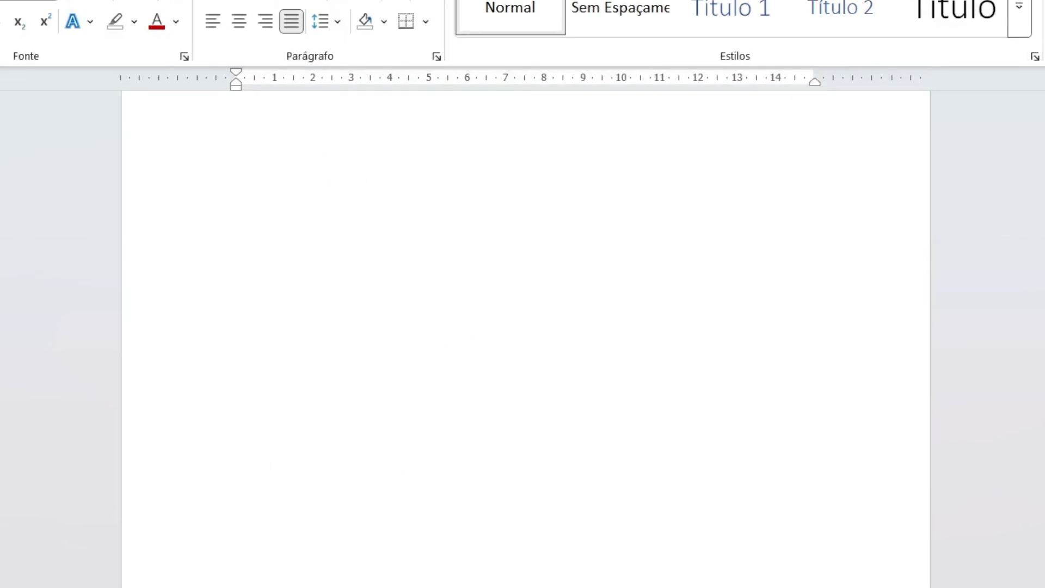
scroll(796, 481, "up", 8)
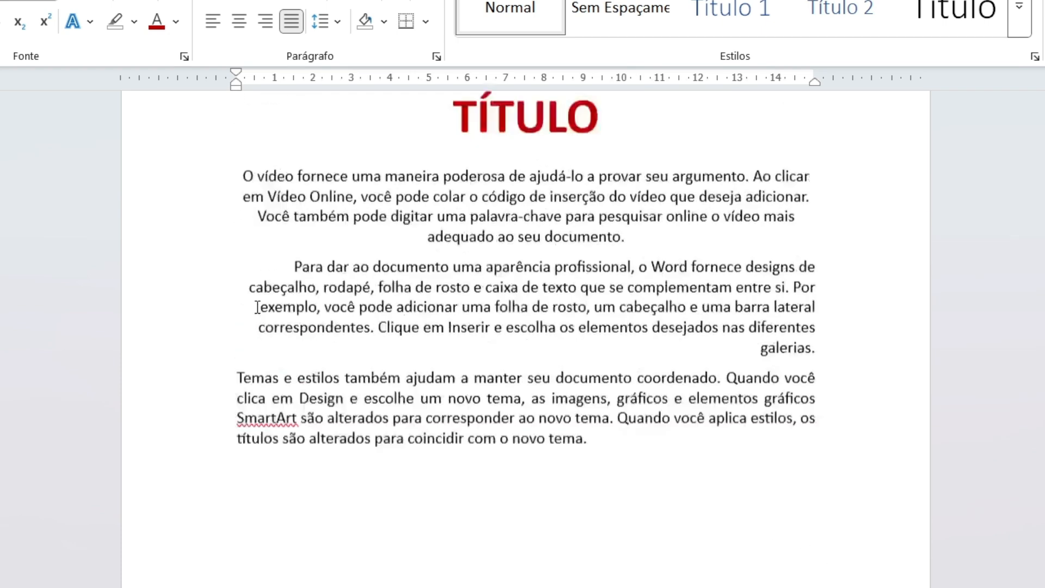
left_click(223, 304)
left_click_drag(222, 304, 681, 566)
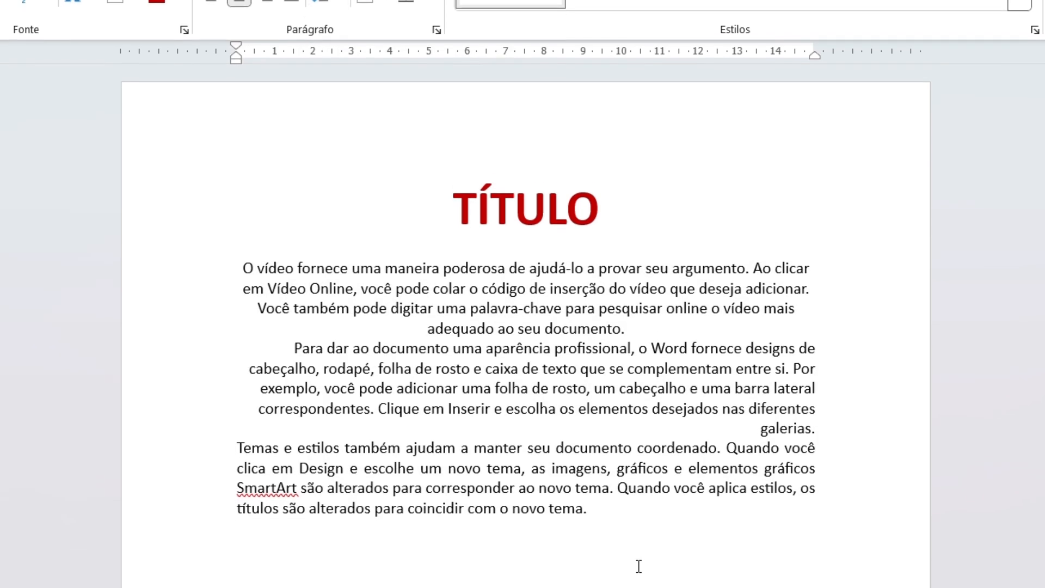
- Add the bold heading "LISTA" below the last body paragraph and start a new line under it
key("Return")
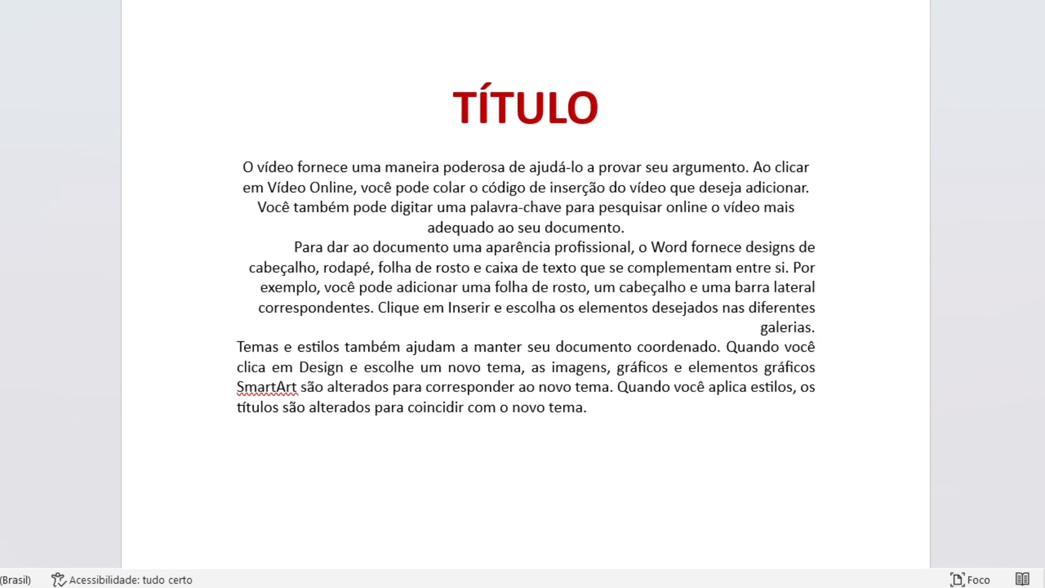
key("Caps_Lock")
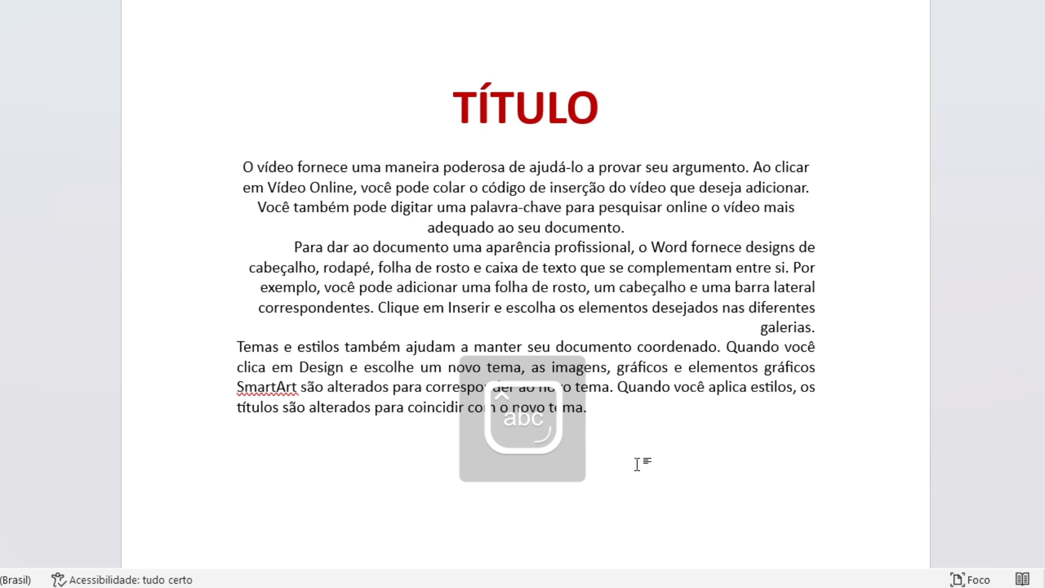
key("Caps_Lock")
type("LISTA")
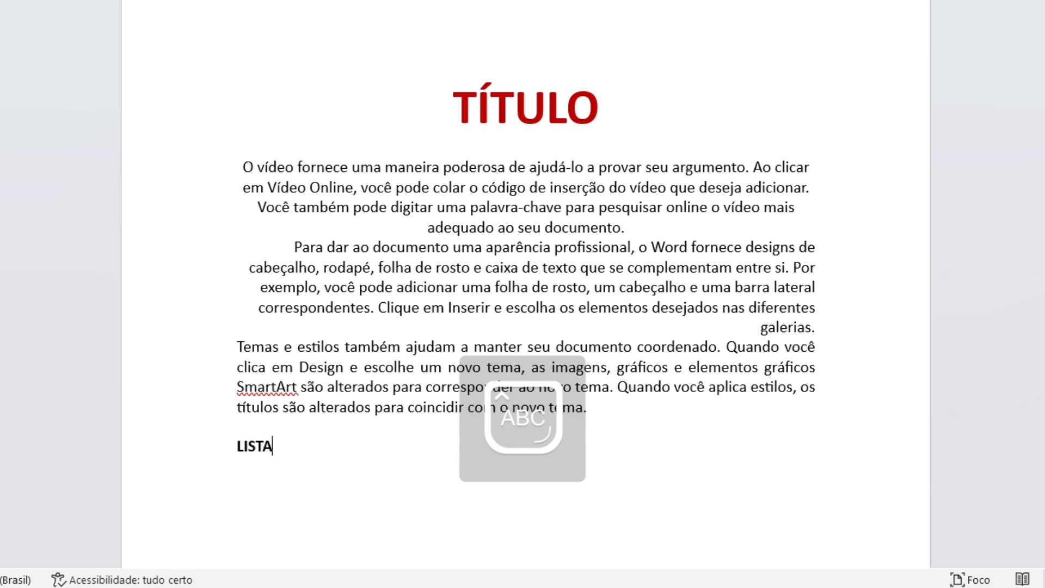
key("Return")
key("Caps_Lock")
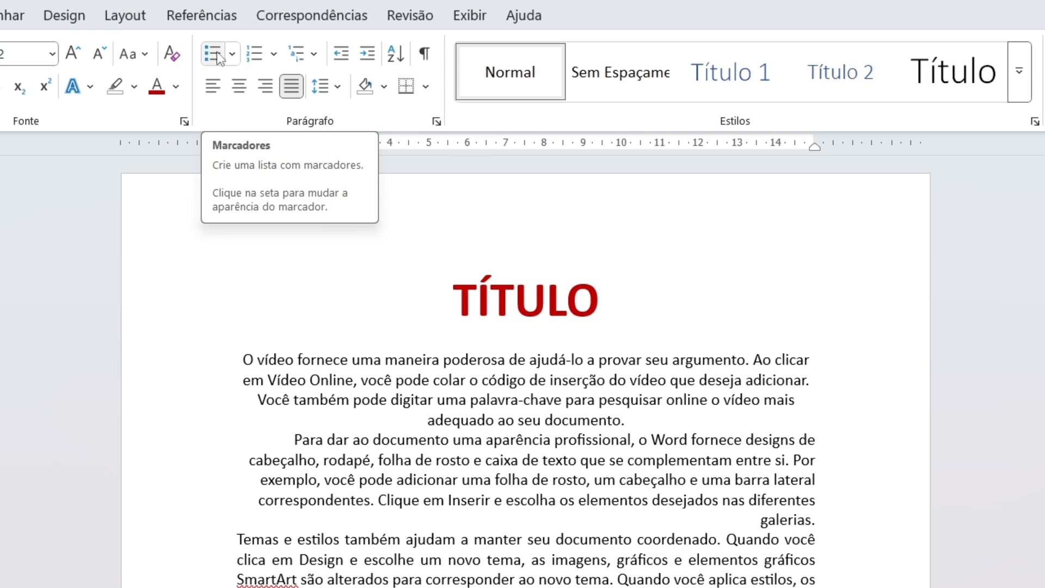
- Start a bulleted list with a solid round bullet on the line below the heading "LISTA"
left_click(216, 54)
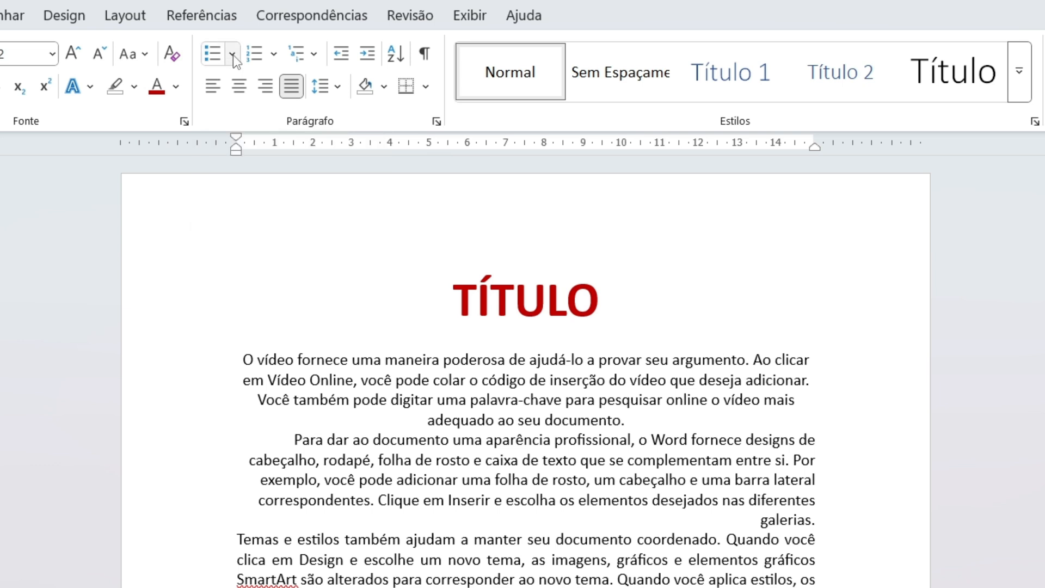
left_click(233, 54)
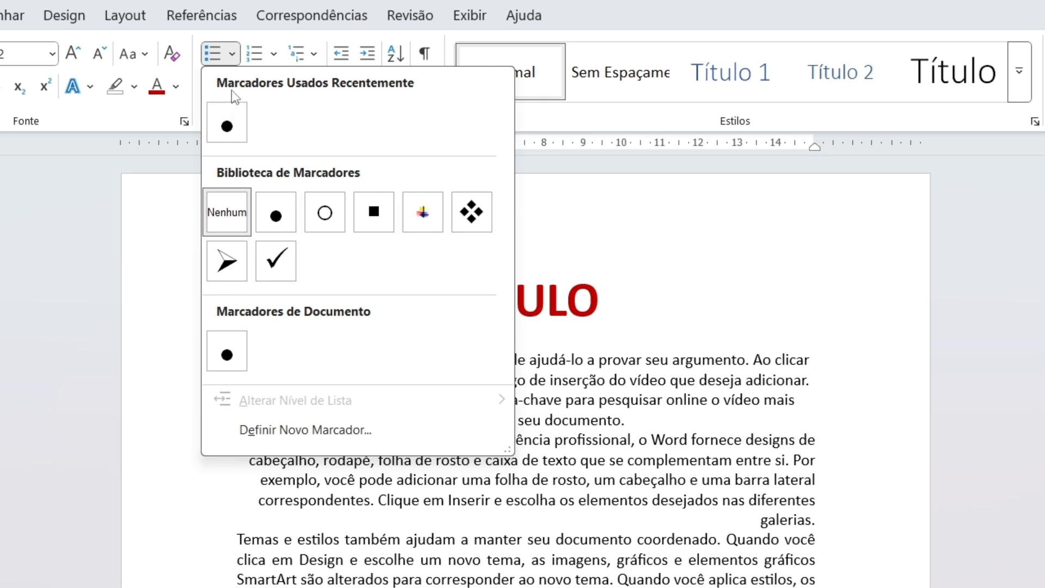
left_click(233, 57)
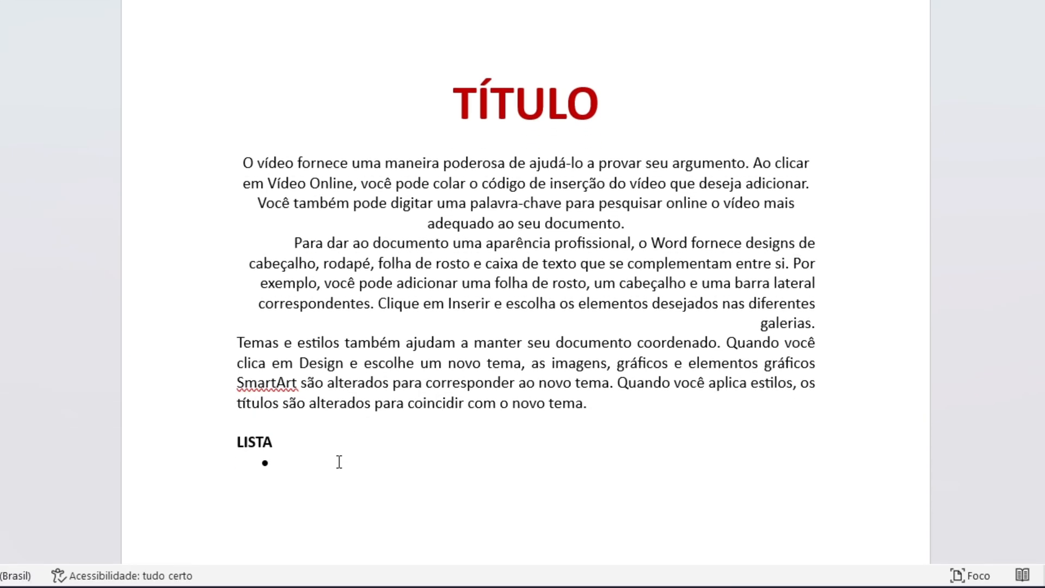
- Fill the bulleted list under "LISTA" with the items "Feijão;", "Arroz;" and "Macarrão;", and end the list after the last item
type("Feijão;")
key("Return")
type("Arroz;")
key("Return")
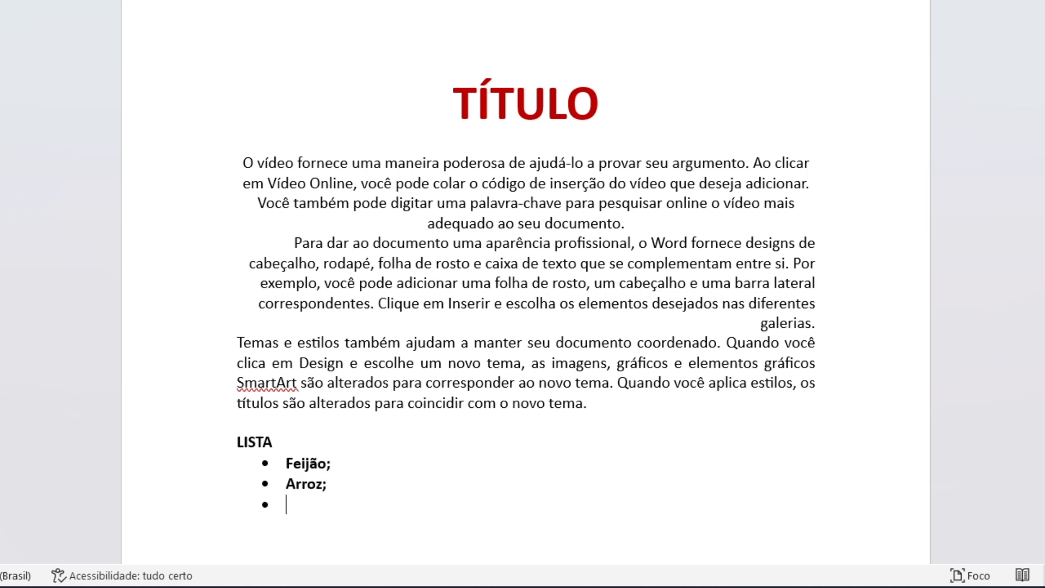
type("Macarrã")
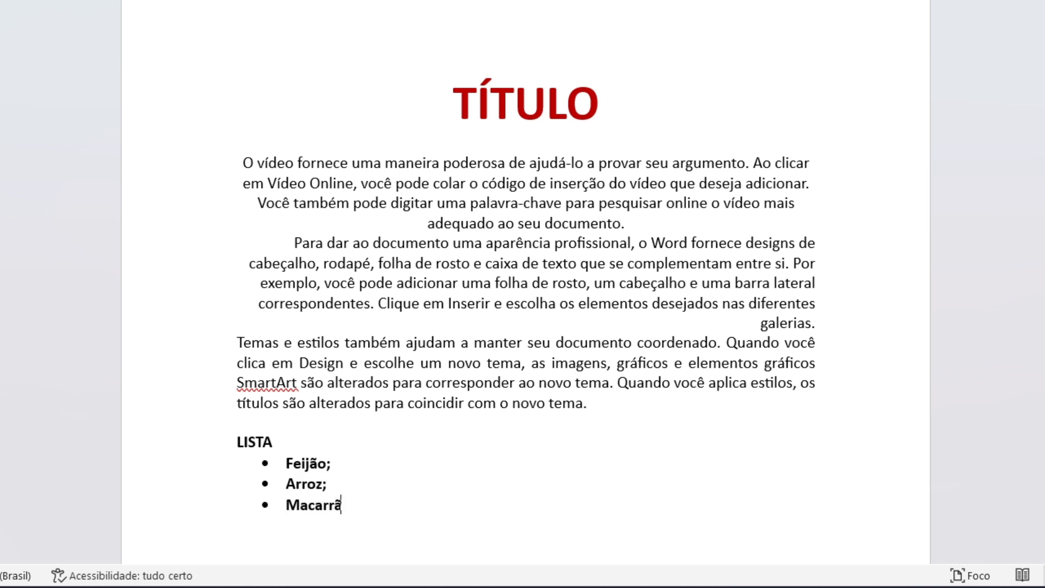
type("o;")
key("Return")
key("BackSpace")
- Create a numbered list one blank line below the bullets with the items "Primeiro;", "Segundo" and "Terceiro;", and end the numbering after the third item
scroll(526, 272, "down", 3)
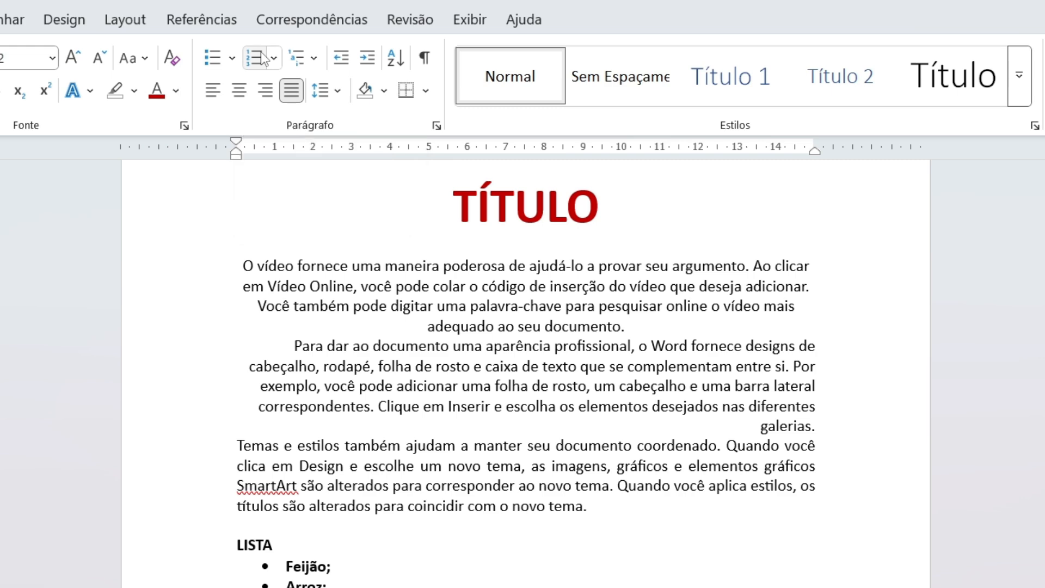
left_click(256, 58)
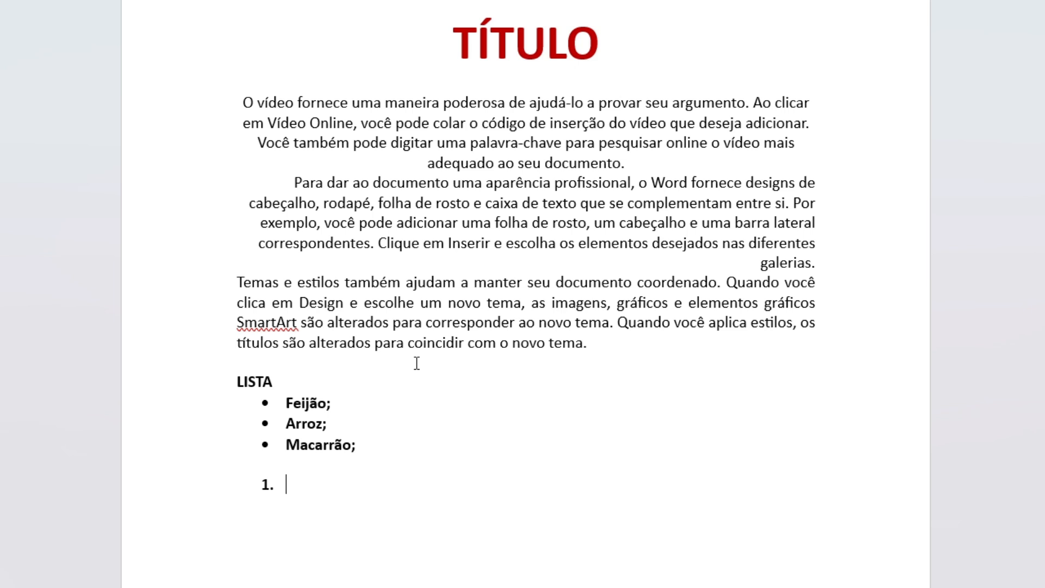
type("primeiro;")
key("Return")
type("segundo")
key("Return")
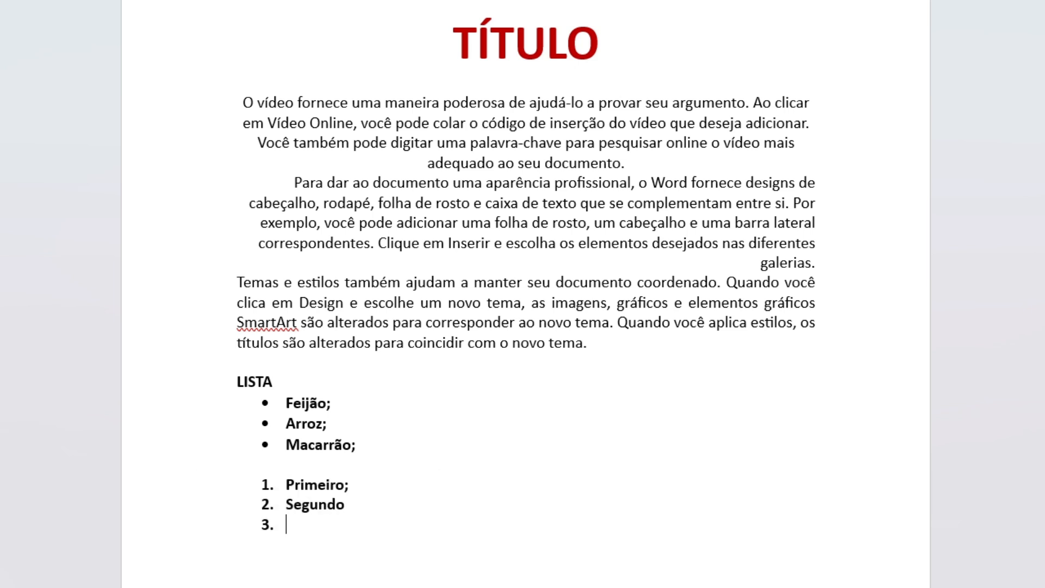
type("terceiro;")
key("Return")
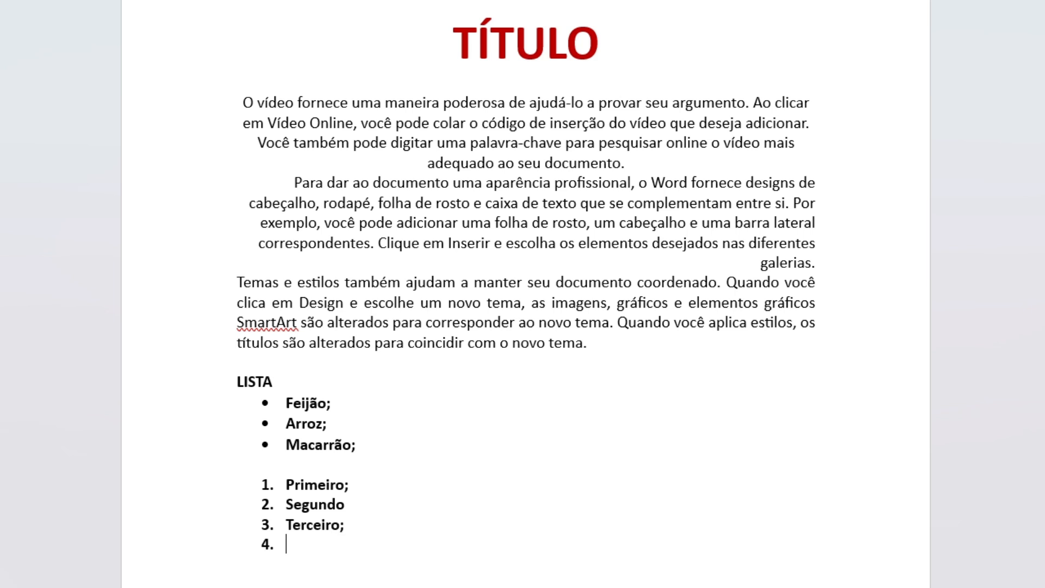
scroll(299, 550, "down", 3)
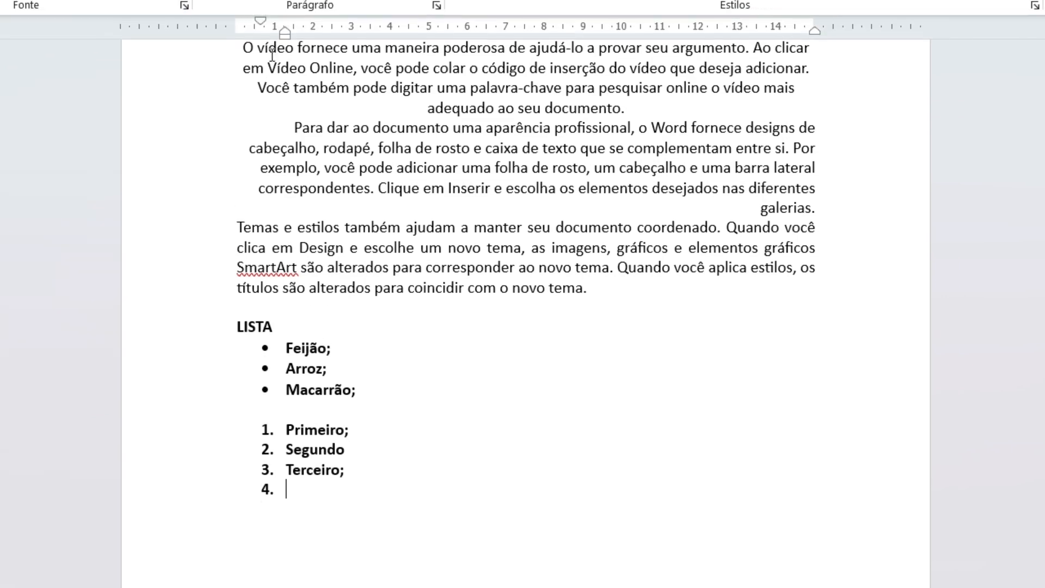
left_click(257, 56)
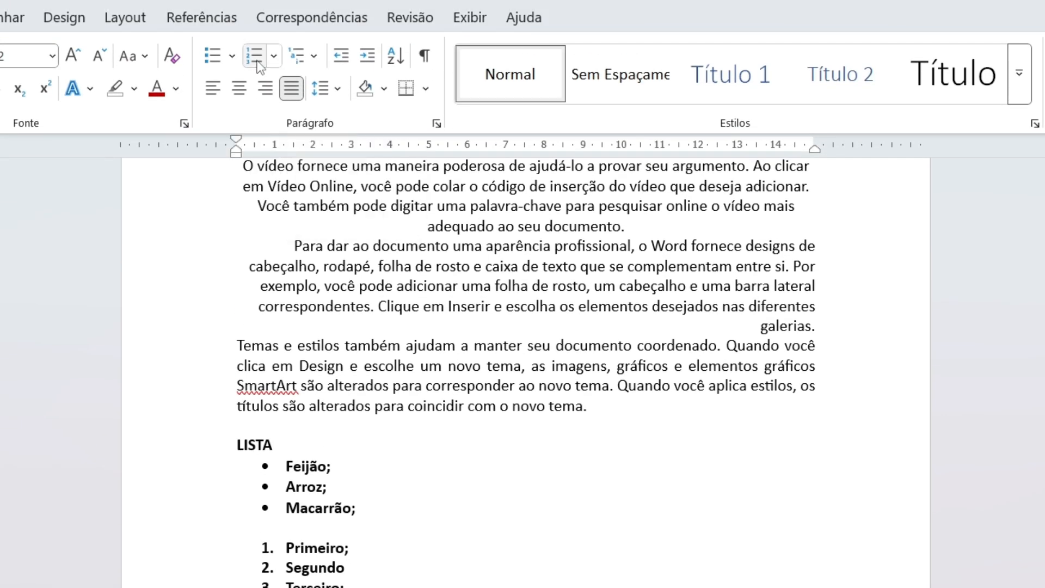